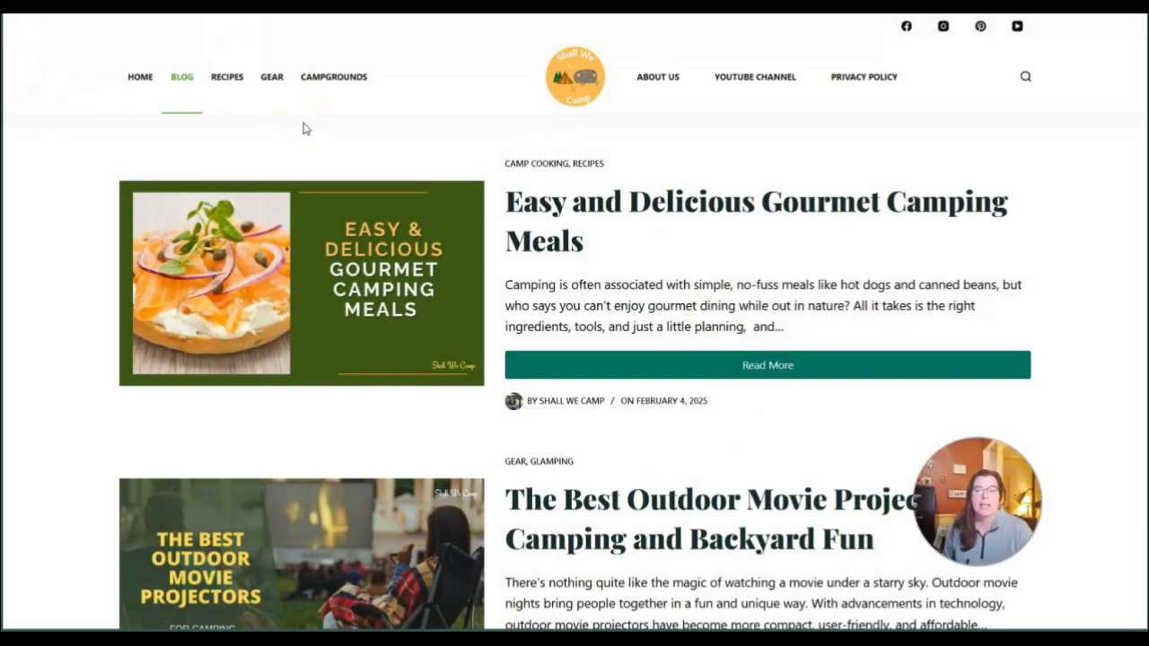
Browse the Shall We Camp blog posts and examine their banner images
{"action": "scroll", "coordinate": [315, 269], "scroll_direction": "down", "scroll_amount": 10}
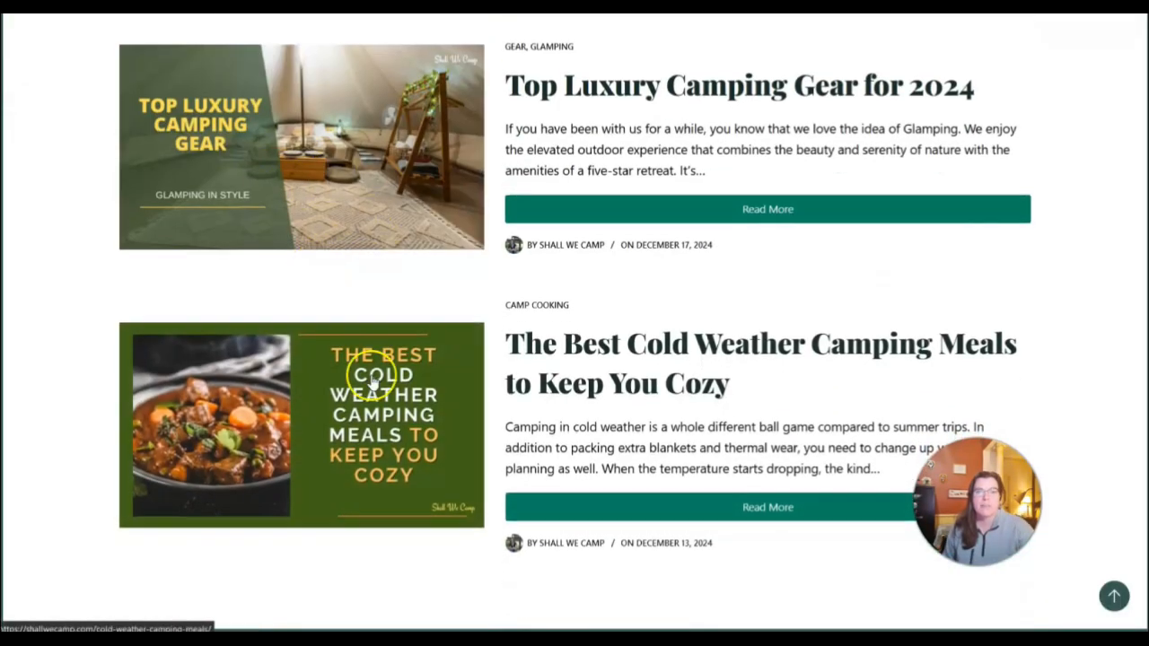
{"action": "scroll", "coordinate": [368, 381], "scroll_direction": "down", "scroll_amount": 5}
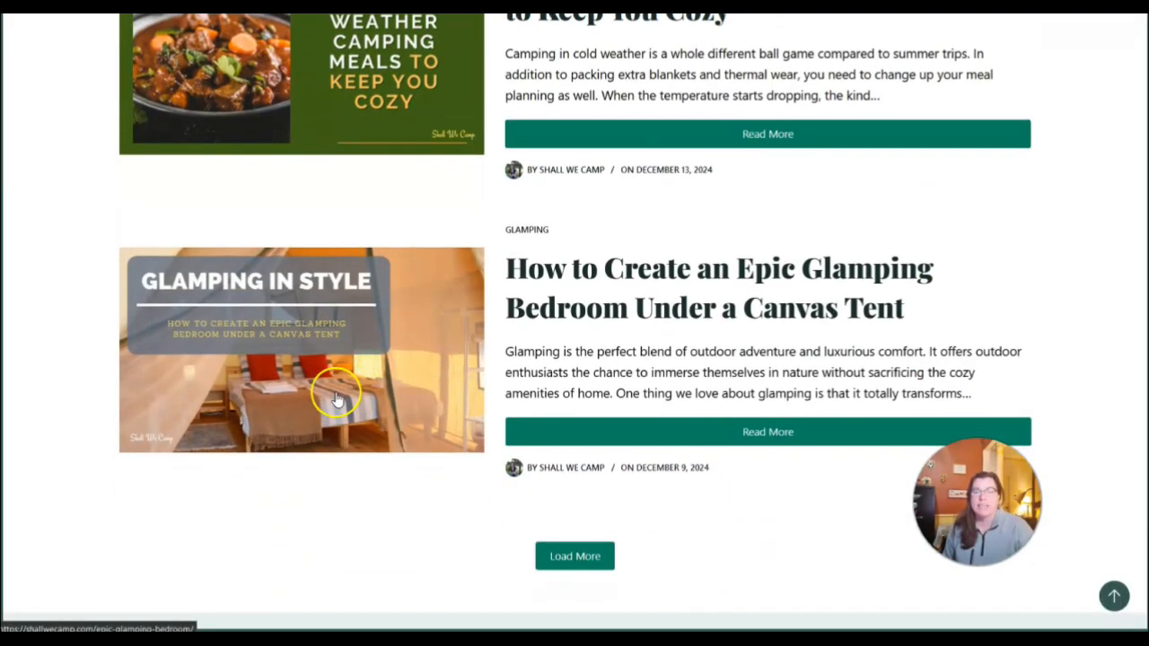
{"action": "scroll", "coordinate": [338, 399], "scroll_direction": "up", "scroll_amount": 10}
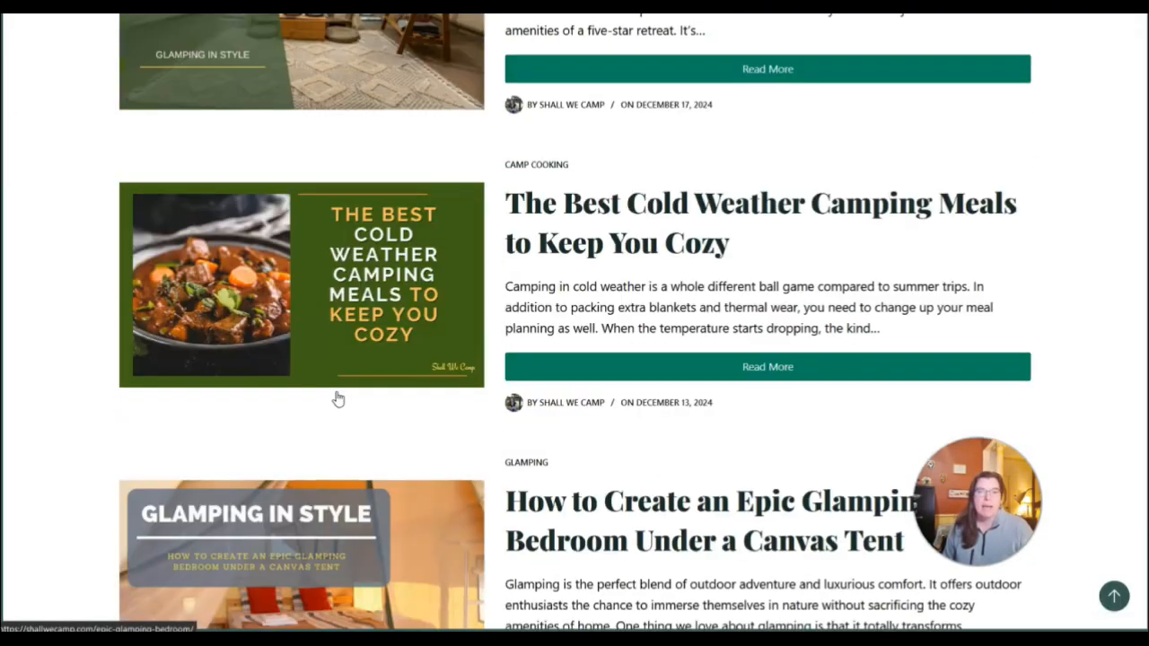
{"action": "scroll", "coordinate": [339, 398], "scroll_direction": "up", "scroll_amount": 10}
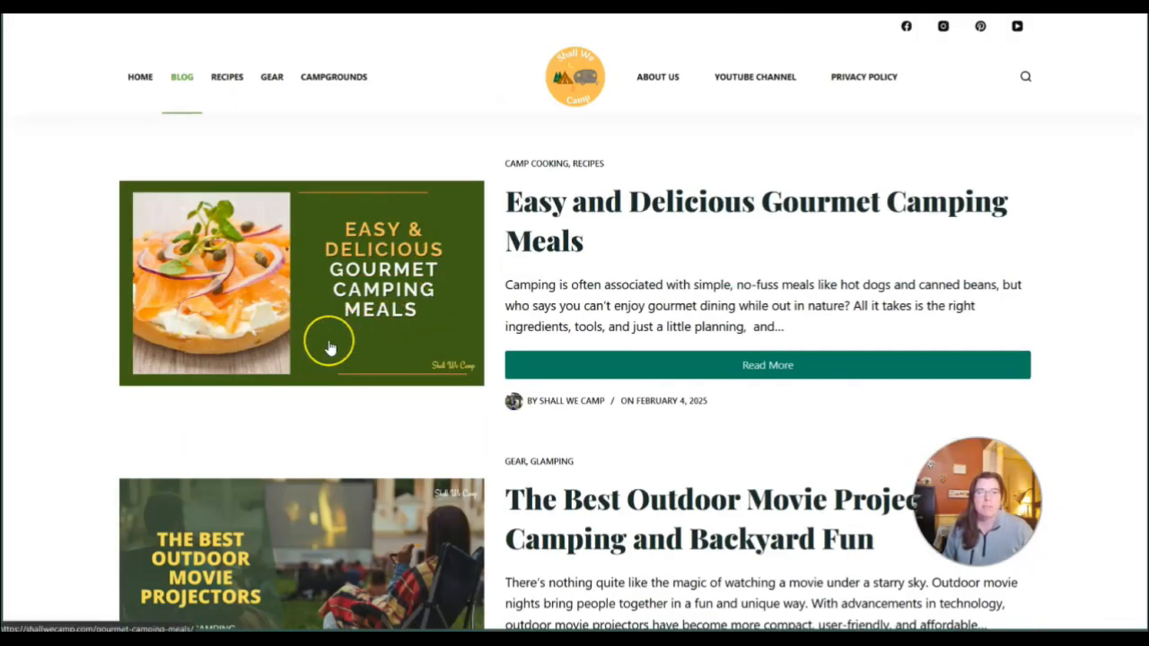
{"action": "left_click", "coordinate": [302, 337]}
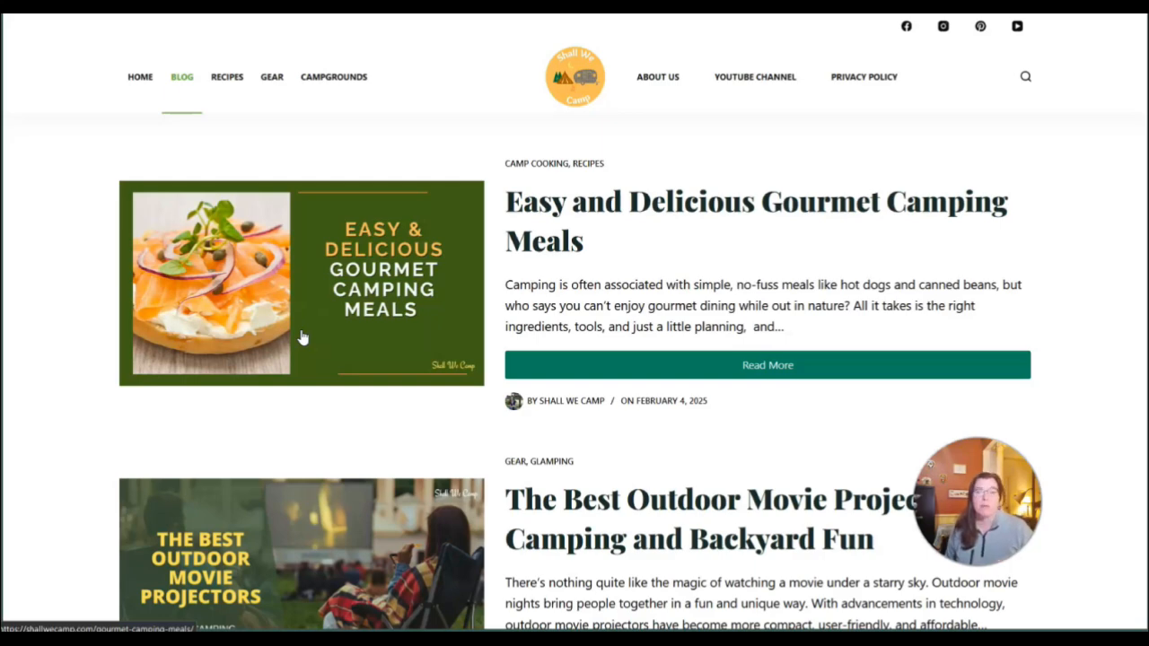
Switch to the Shall We Camp Pinterest profile and look through its scheduled and created pins
{"action": "left_click", "coordinate": [669, 239]}
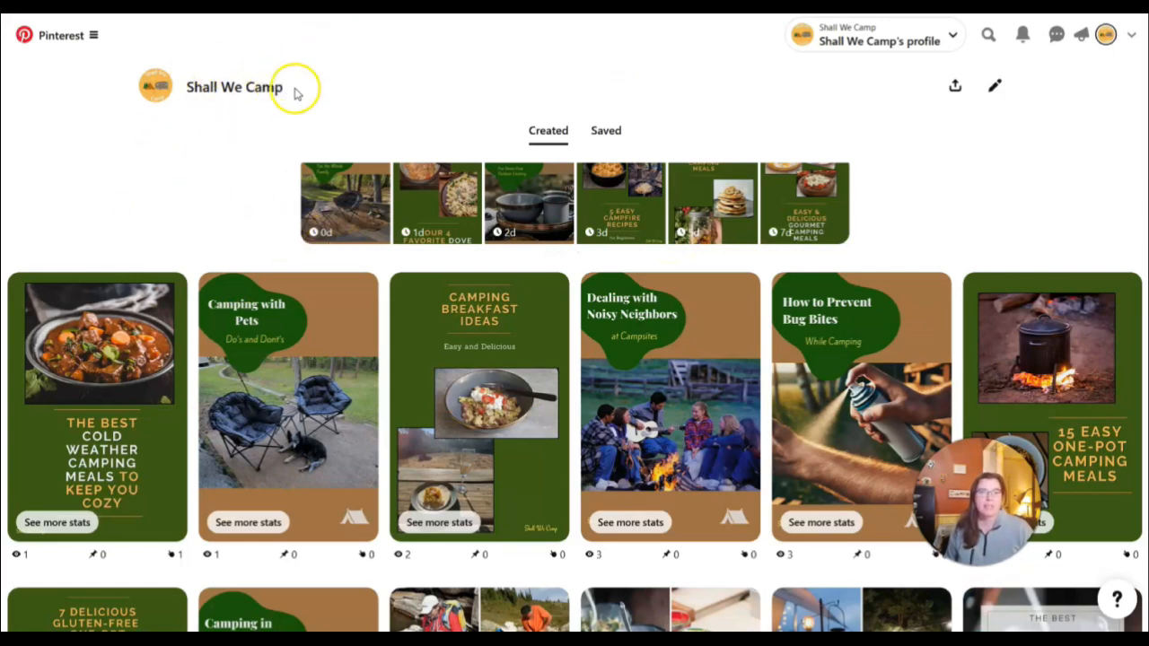
{"action": "scroll", "coordinate": [226, 174], "scroll_direction": "down", "scroll_amount": 2}
{"action": "scroll", "coordinate": [313, 305], "scroll_direction": "up", "scroll_amount": 2}
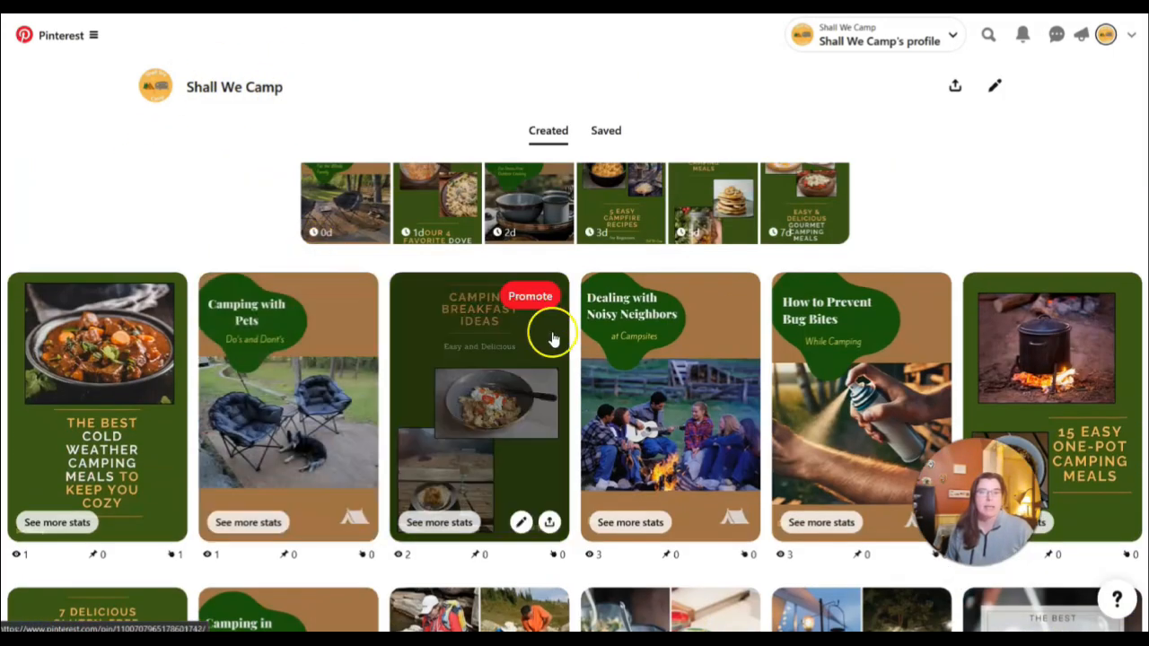
{"action": "scroll", "coordinate": [314, 233], "scroll_direction": "up", "scroll_amount": 2}
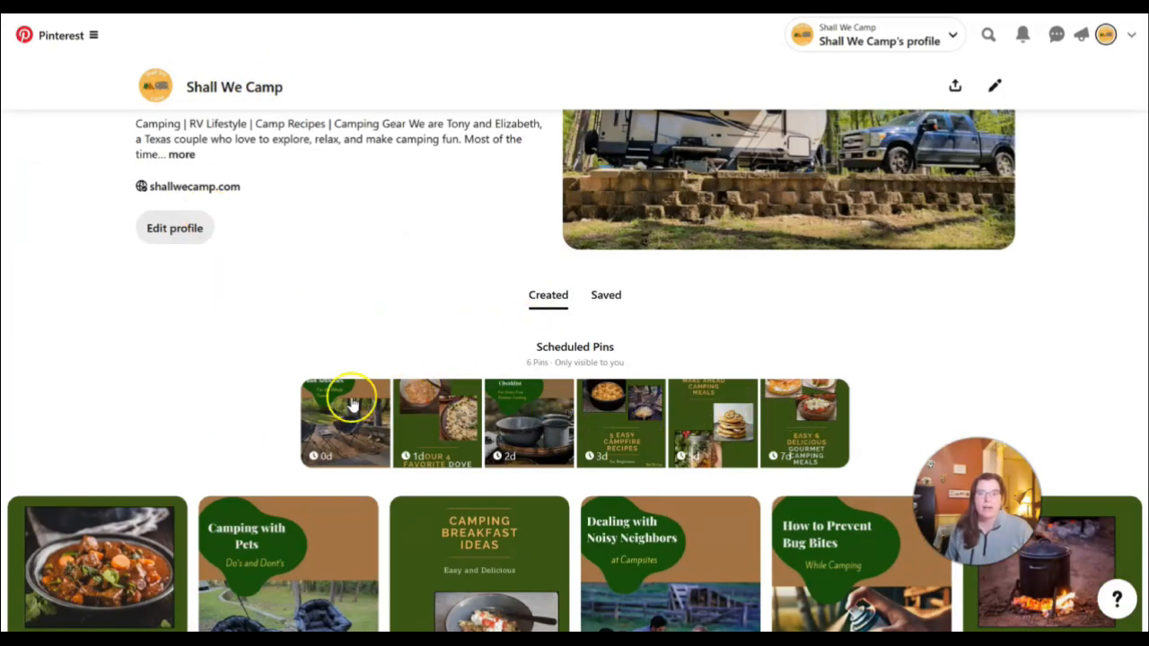
{"action": "scroll", "coordinate": [985, 397], "scroll_direction": "down", "scroll_amount": 3}
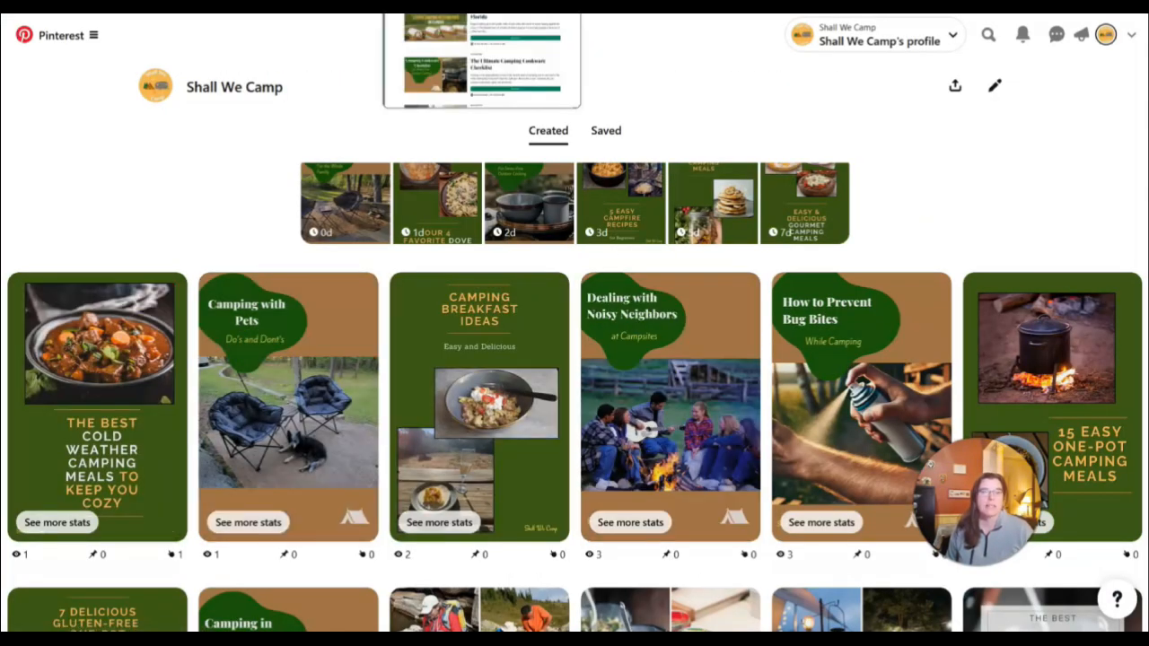
Compare the blog banner of the cold weather camping meals post with its matching Pinterest pin
{"action": "left_click", "coordinate": [476, 7]}
{"action": "scroll", "coordinate": [499, 129], "scroll_direction": "down", "scroll_amount": 5}
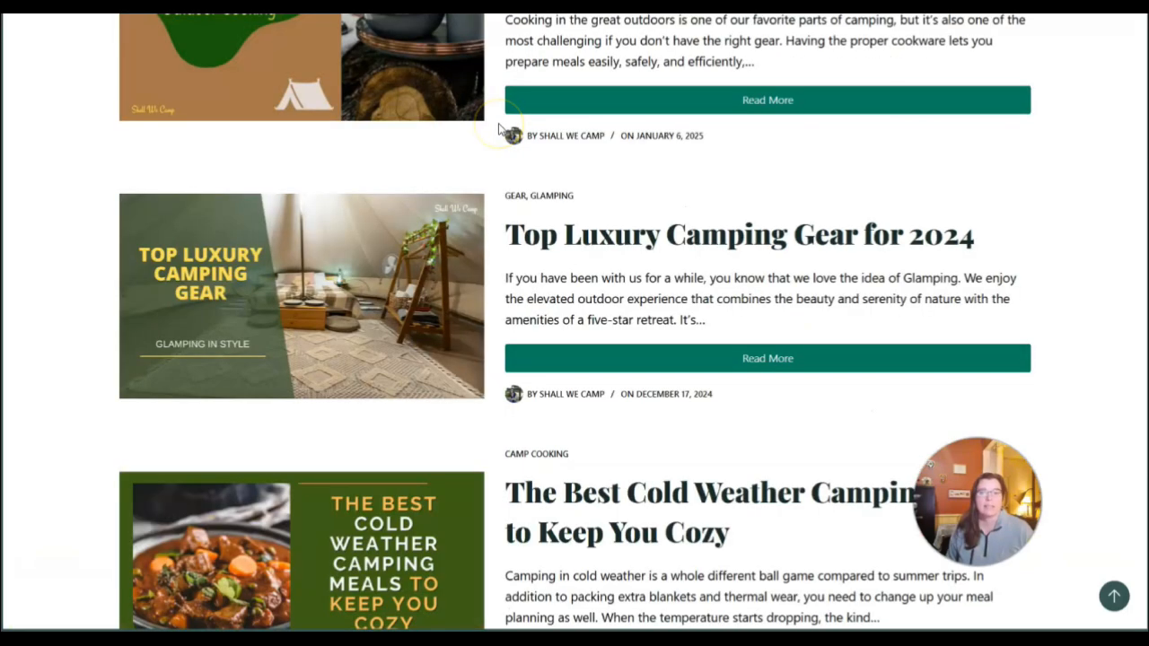
{"action": "scroll", "coordinate": [500, 129], "scroll_direction": "down", "scroll_amount": 3}
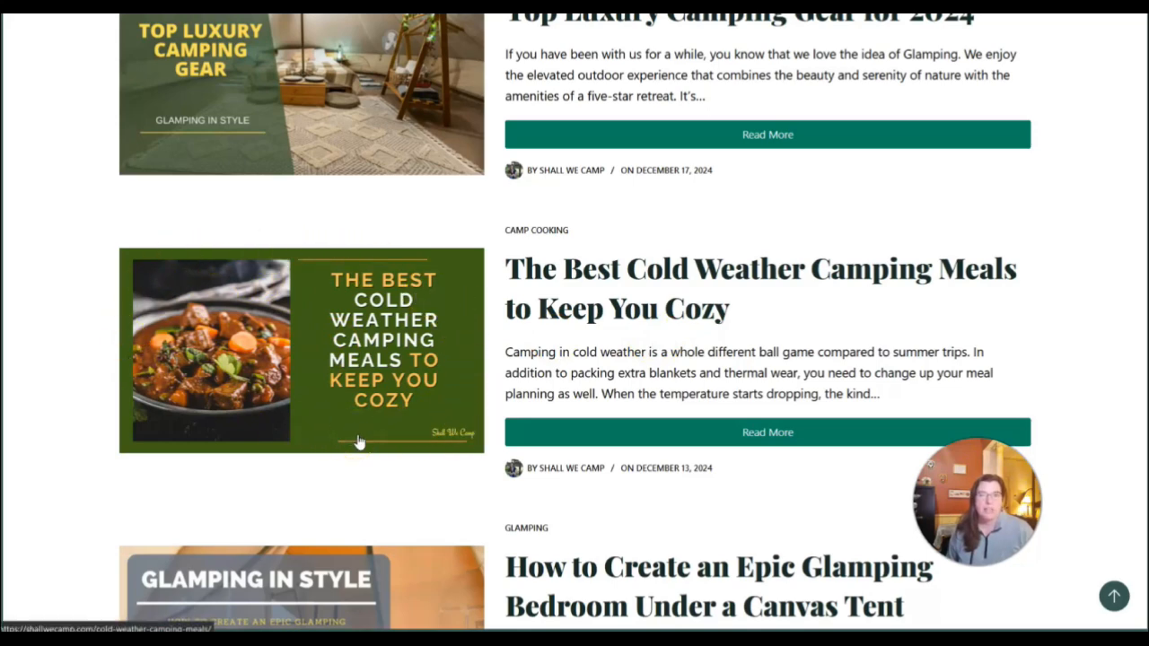
{"action": "left_click", "coordinate": [615, 4]}
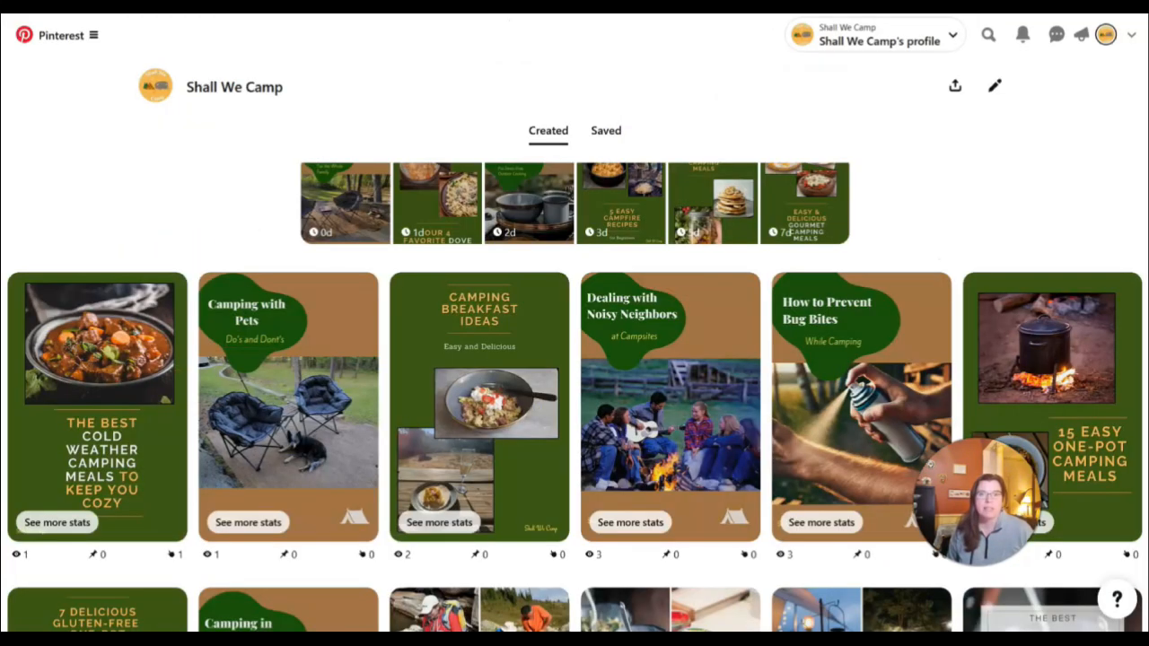
{"action": "left_click", "coordinate": [112, 359]}
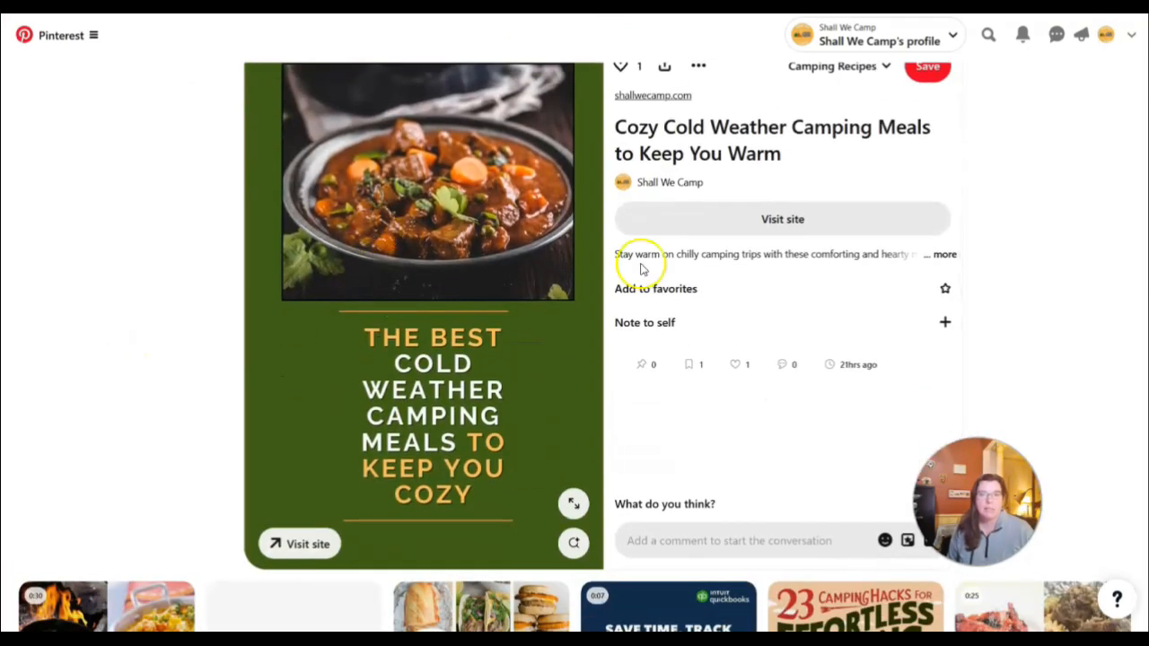
{"action": "left_click", "coordinate": [467, 3]}
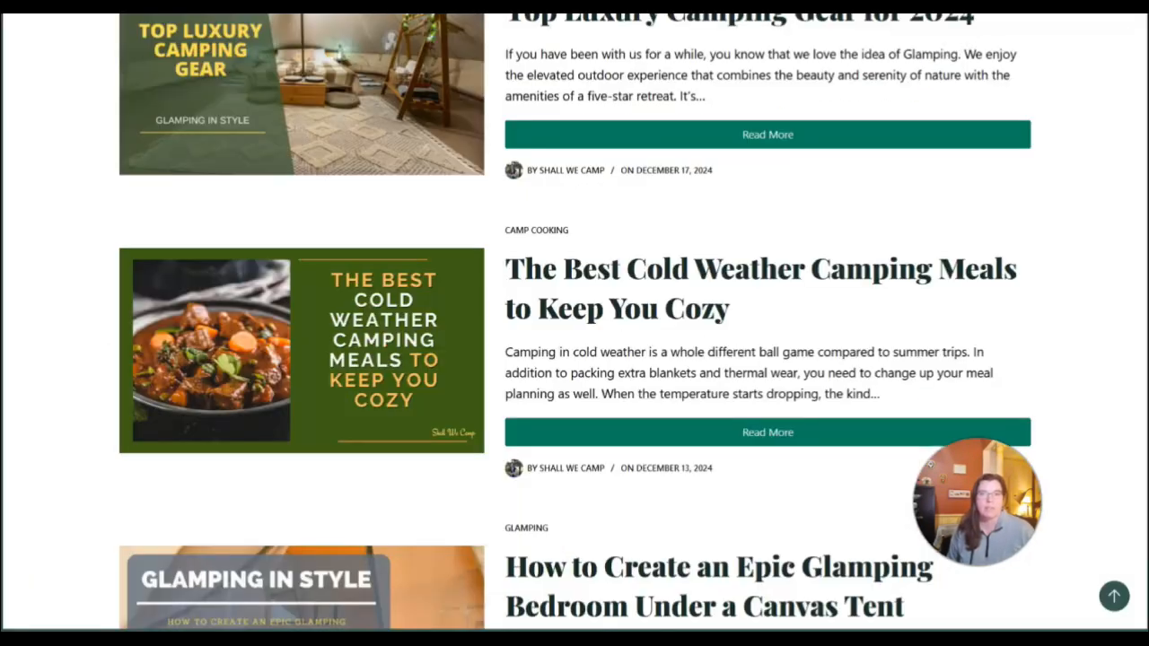
{"action": "left_click", "coordinate": [583, 4]}
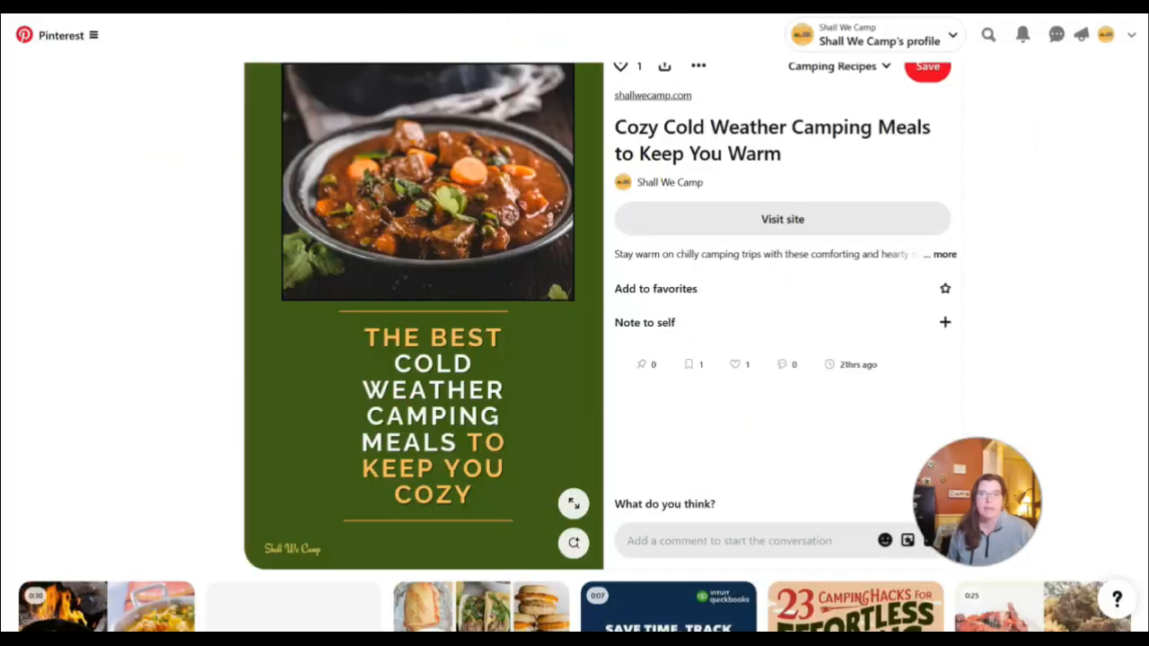
{"action": "left_click", "coordinate": [472, 4]}
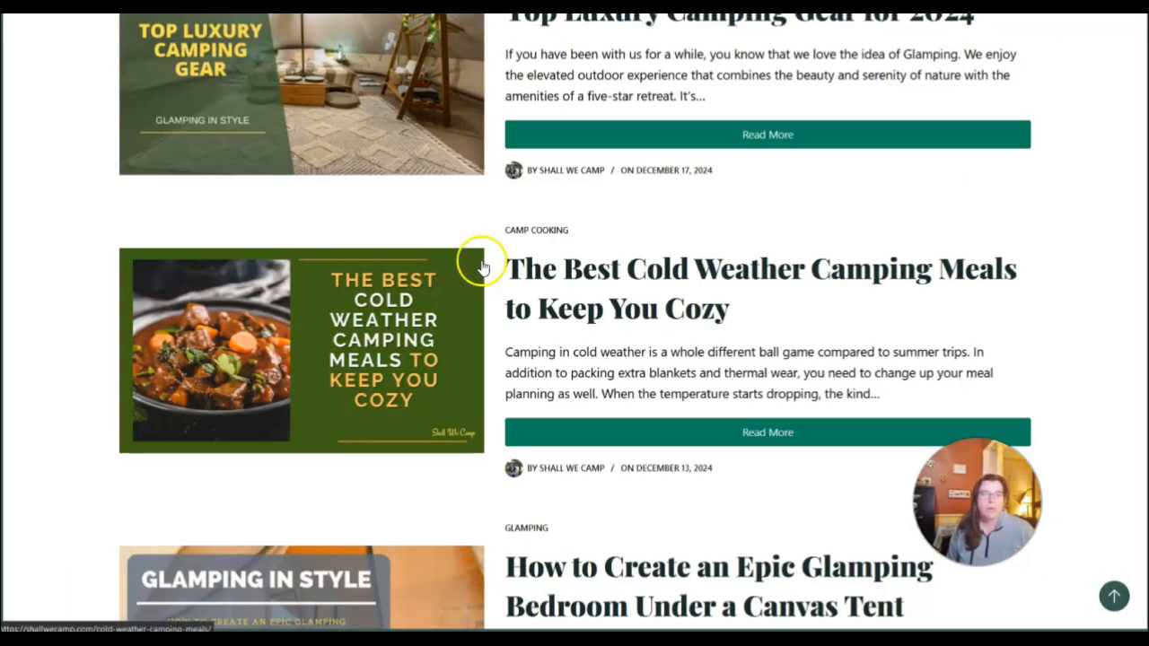
Switch to Canva, copy and resize the yellow recipe banner design as a Pinterest Pin (1000 × 1500 px), and open the copy
{"action": "scroll", "coordinate": [475, 260], "scroll_direction": "up", "scroll_amount": 8}
{"action": "scroll", "coordinate": [484, 260], "scroll_direction": "up", "scroll_amount": 10}
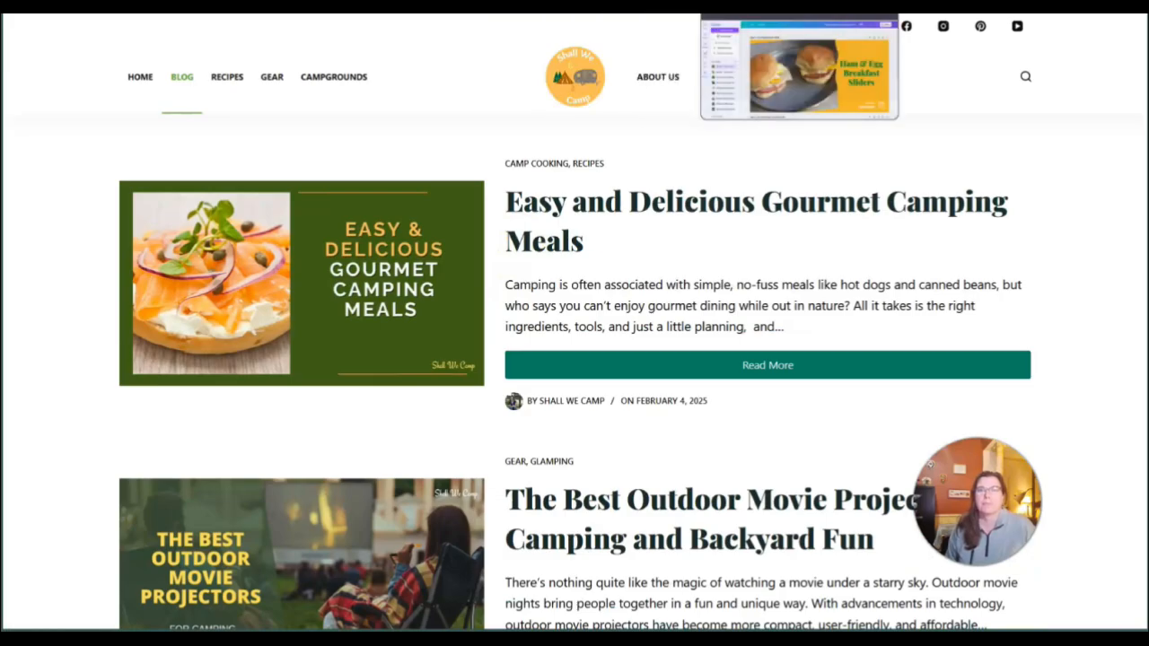
{"action": "left_click", "coordinate": [763, 4]}
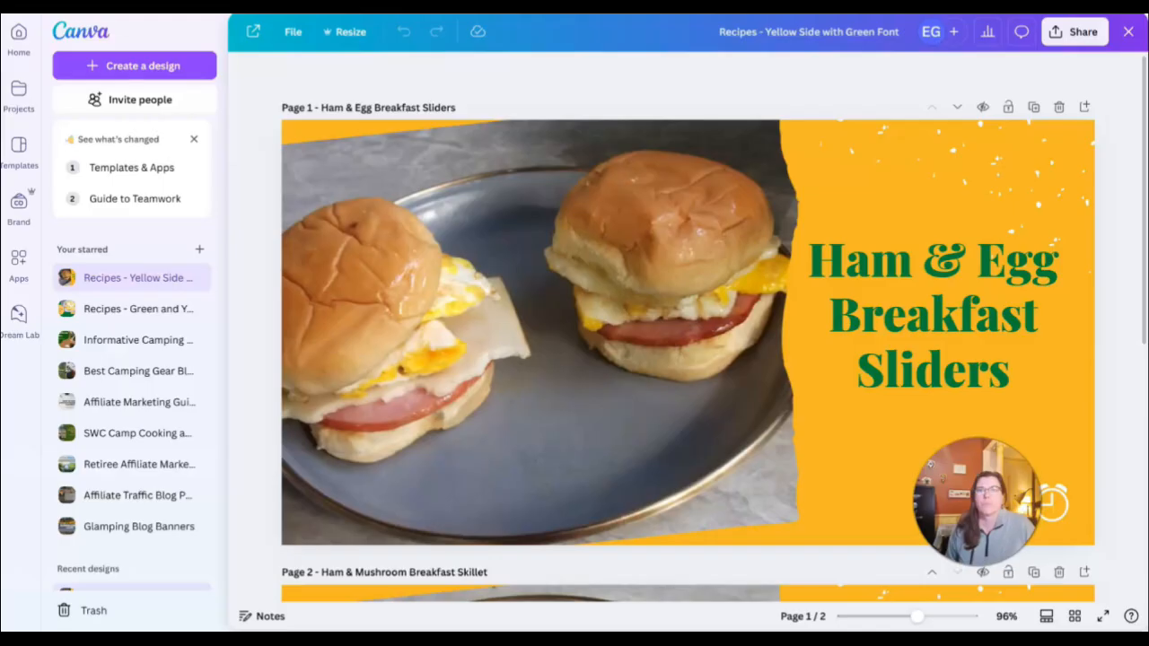
{"action": "left_click", "coordinate": [653, 76]}
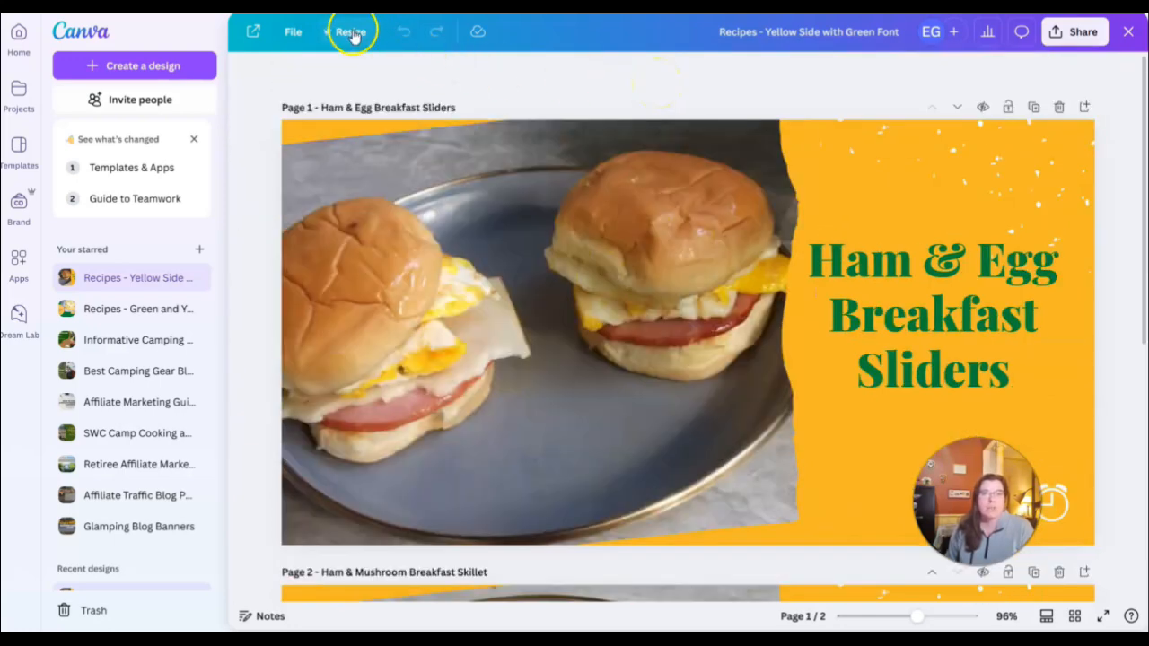
{"action": "left_click", "coordinate": [349, 34]}
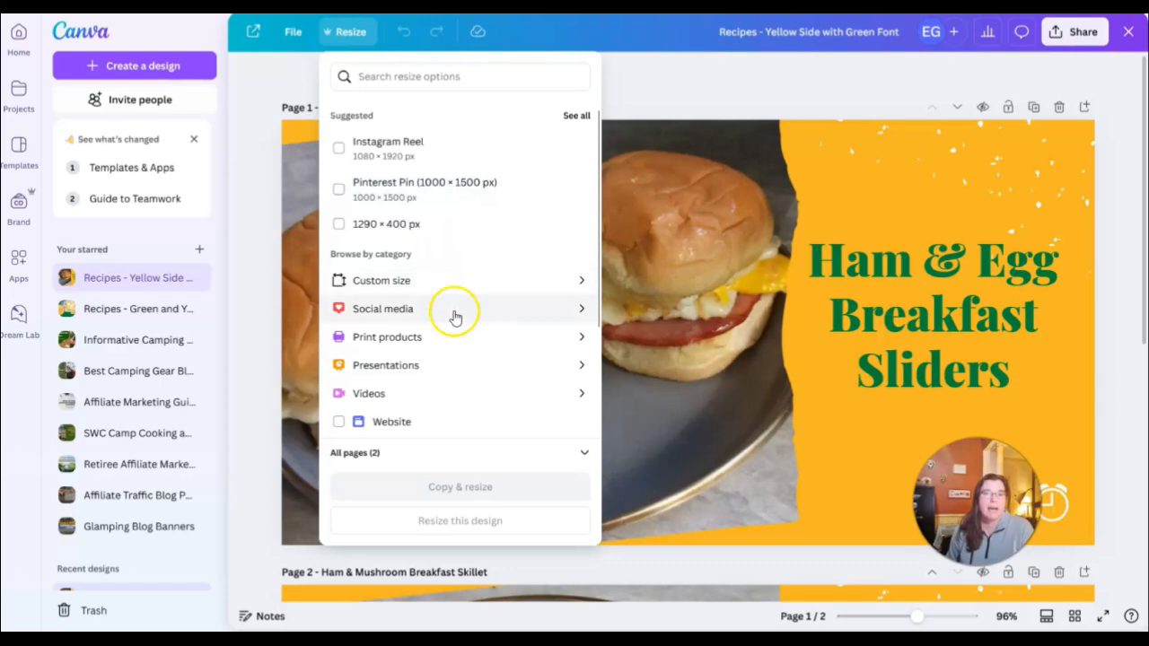
{"action": "left_click", "coordinate": [338, 189]}
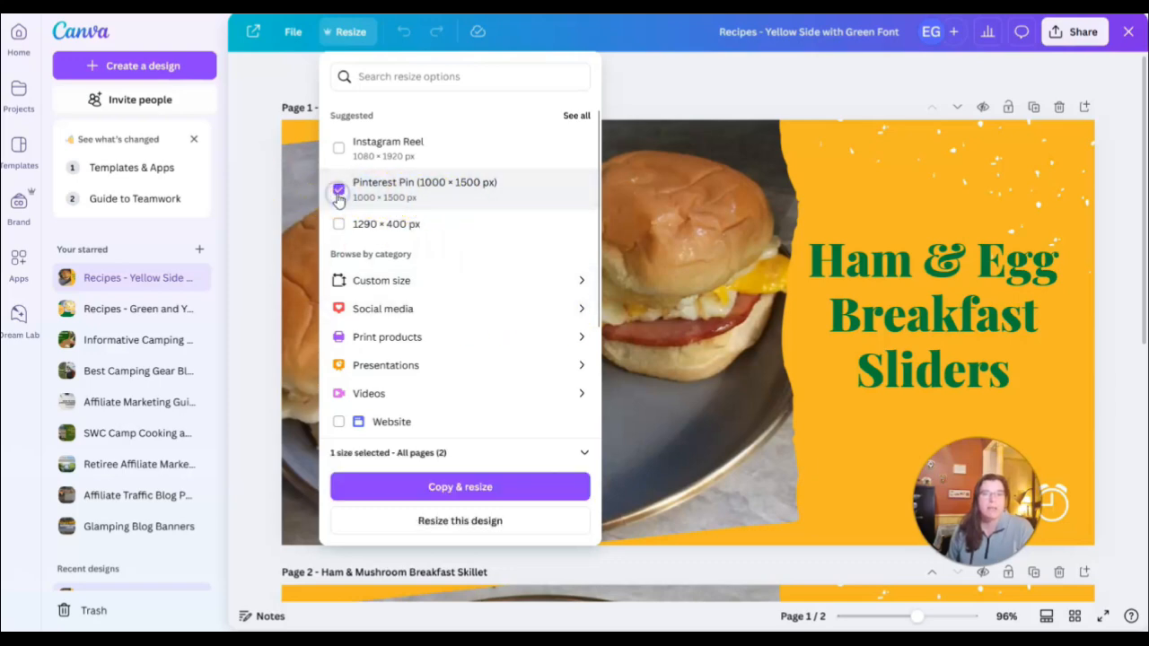
{"action": "left_click", "coordinate": [468, 487]}
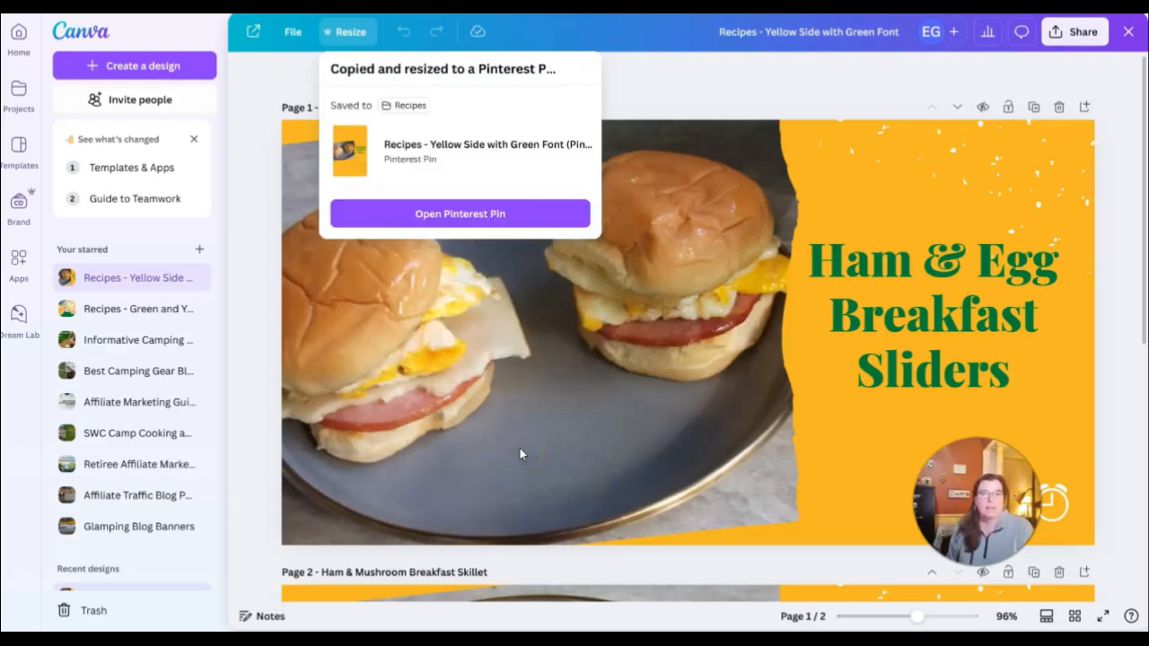
{"action": "left_click", "coordinate": [491, 214]}
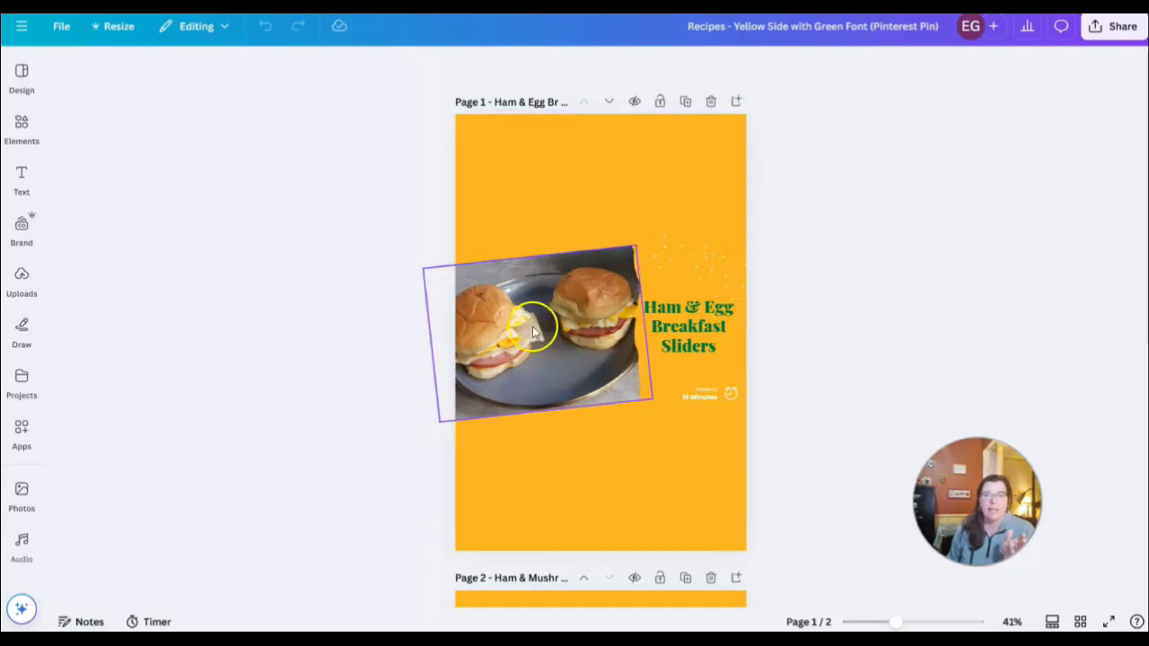
On page 1, move the sliders photo to the top of the pin and enlarge the recipe title, centring it beneath the photo
{"action": "left_click_drag", "start_coordinate": [522, 355], "coordinate": [529, 225]}
{"action": "left_click", "coordinate": [689, 323]}
{"action": "left_click_drag", "start_coordinate": [688, 323], "coordinate": [595, 338]}
{"action": "left_click_drag", "start_coordinate": [655, 367], "coordinate": [708, 428]}
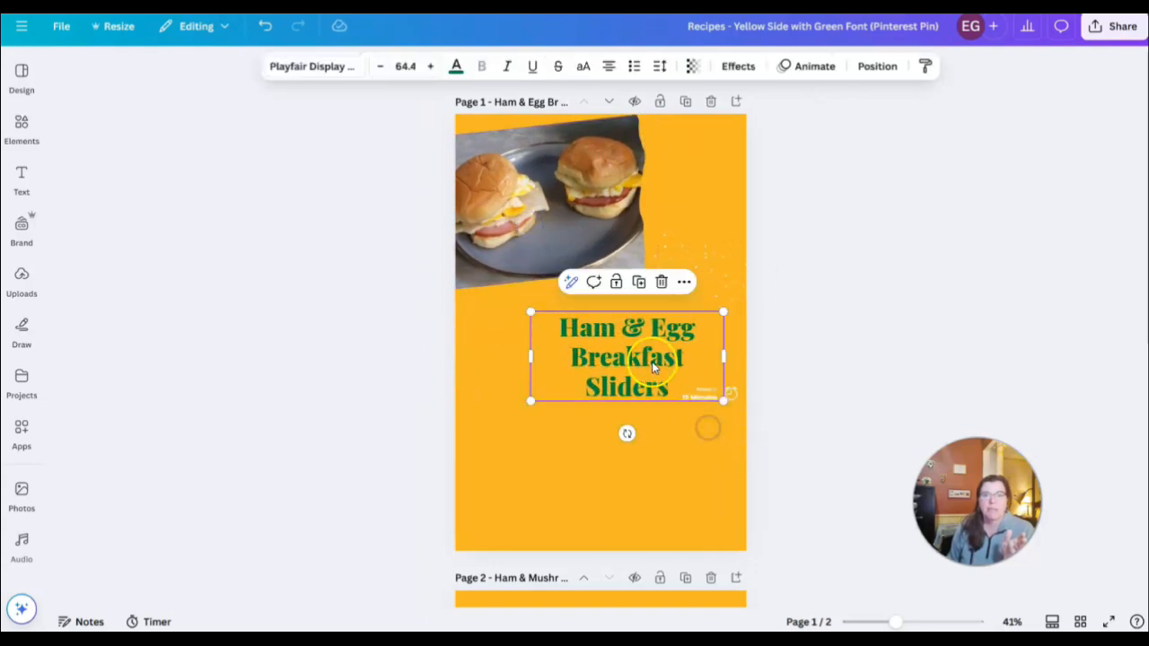
{"action": "left_click_drag", "start_coordinate": [665, 379], "coordinate": [639, 364]}
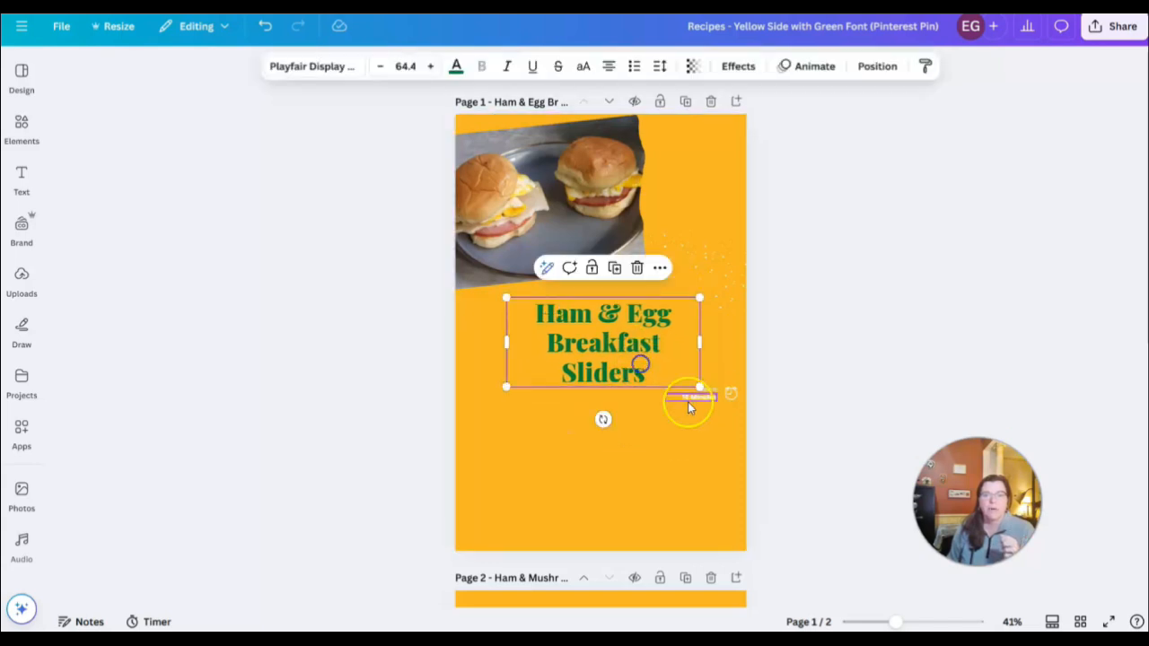
Set the font size of the "Ready in" text to 25 and the "15 Minutes" text to 30
{"action": "left_click", "coordinate": [712, 397]}
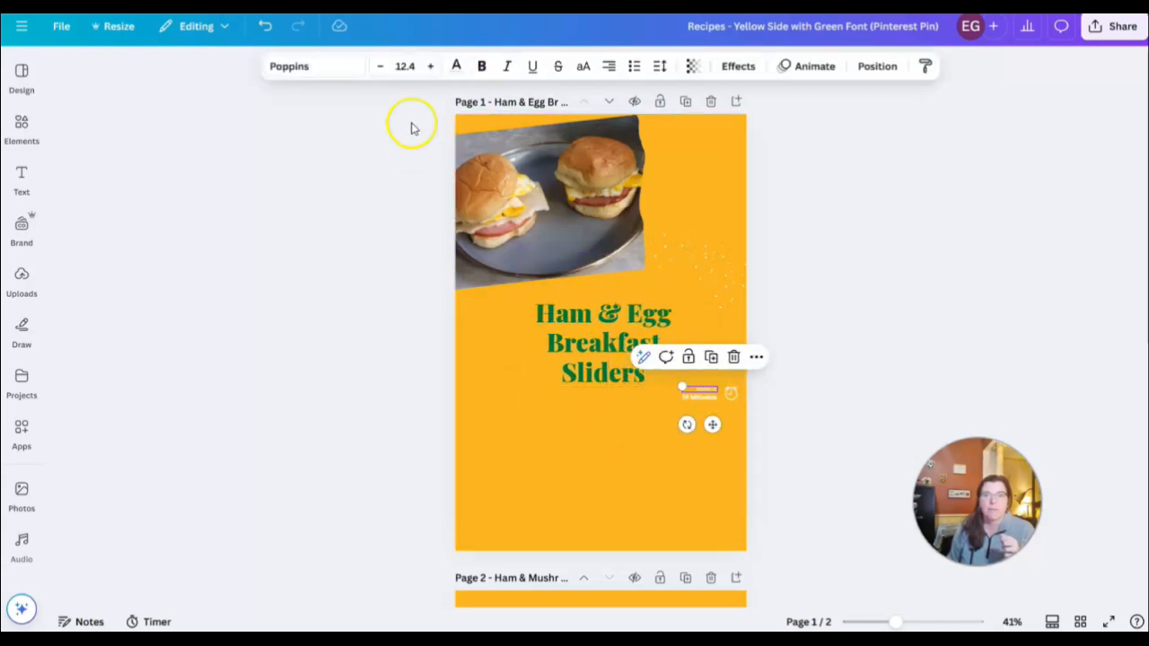
{"action": "left_click", "coordinate": [420, 68]}
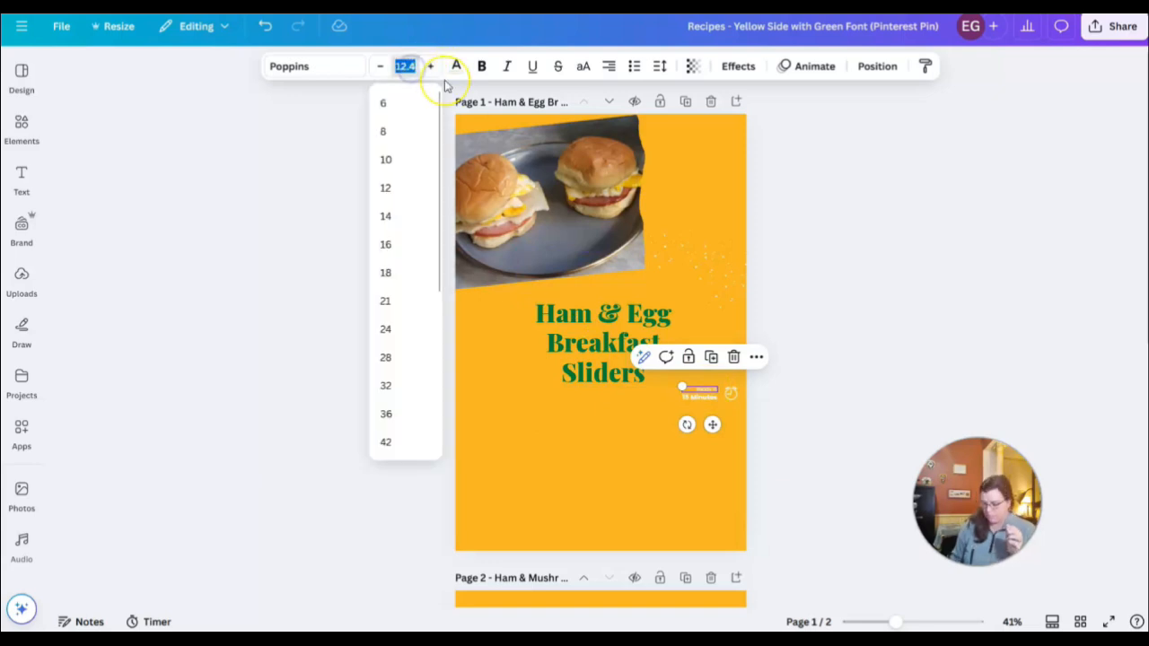
{"action": "type", "text": "25"}
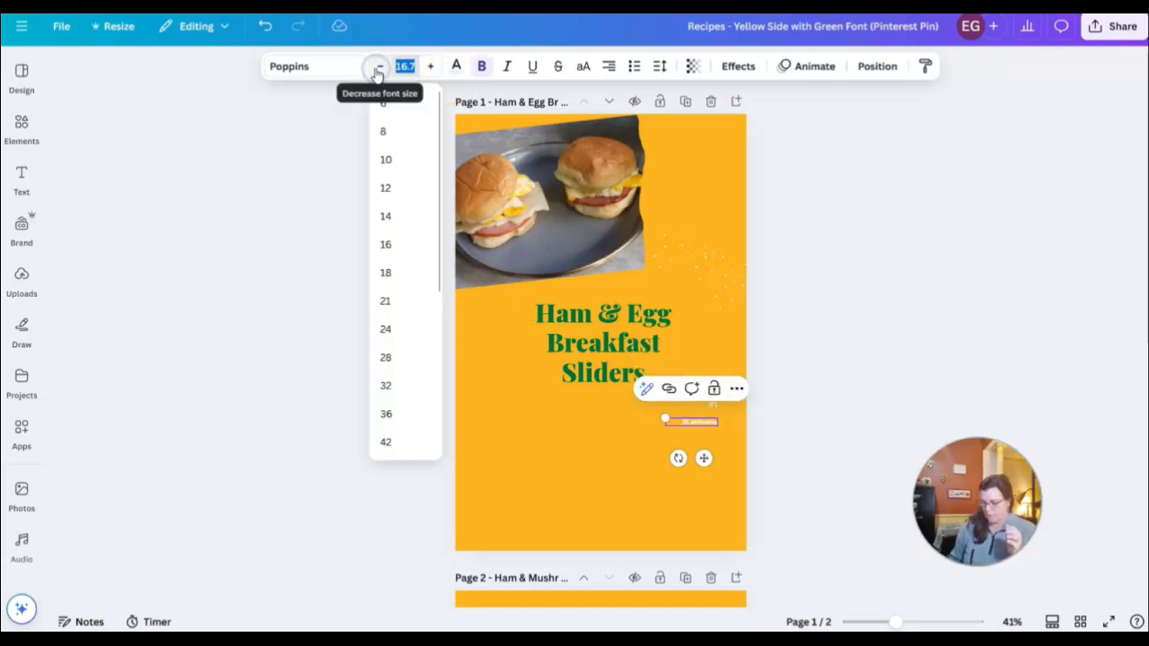
{"action": "type", "text": "3"}
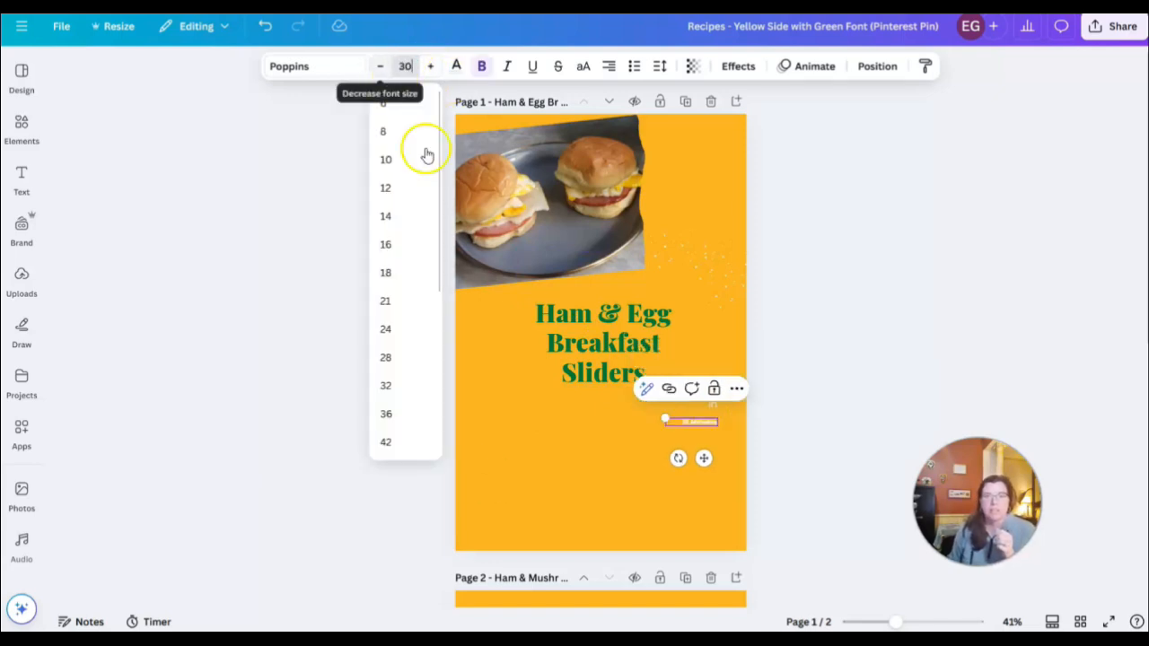
{"action": "type", "text": "0"}
{"action": "left_click", "coordinate": [518, 443]}
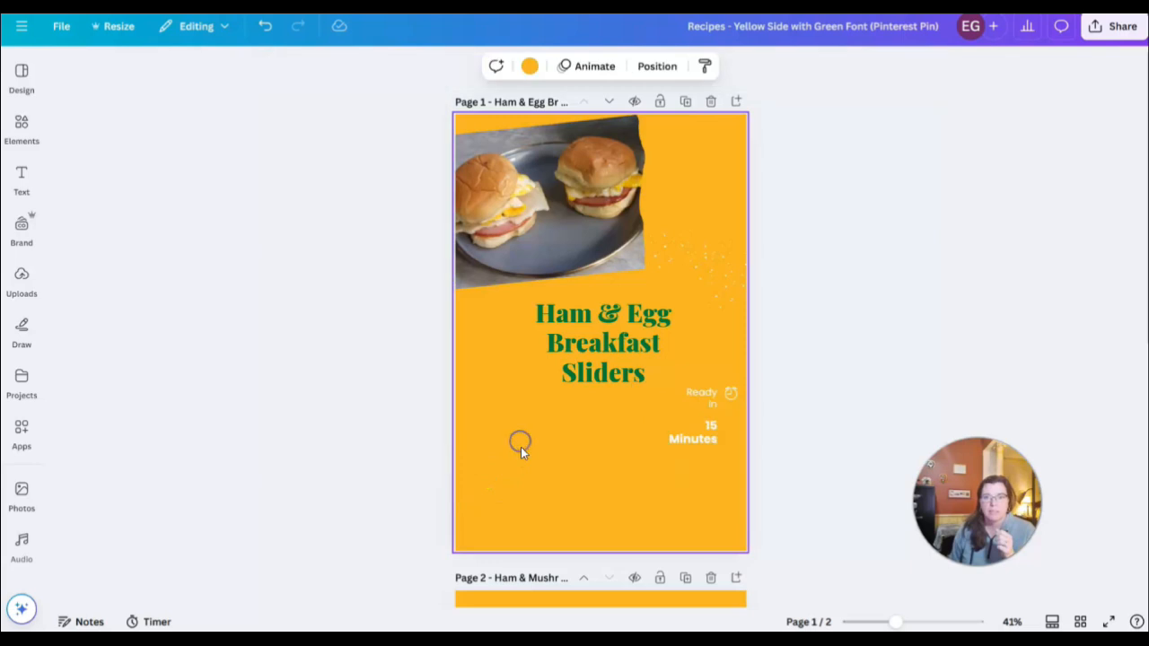
Widen the "15 Minutes" and "Ready in" texts to single lines, stack them below the title, and place an enlarged clock icon beside them
{"action": "left_click", "coordinate": [706, 436]}
{"action": "left_click_drag", "start_coordinate": [706, 437], "coordinate": [564, 472]}
{"action": "left_click", "coordinate": [709, 398]}
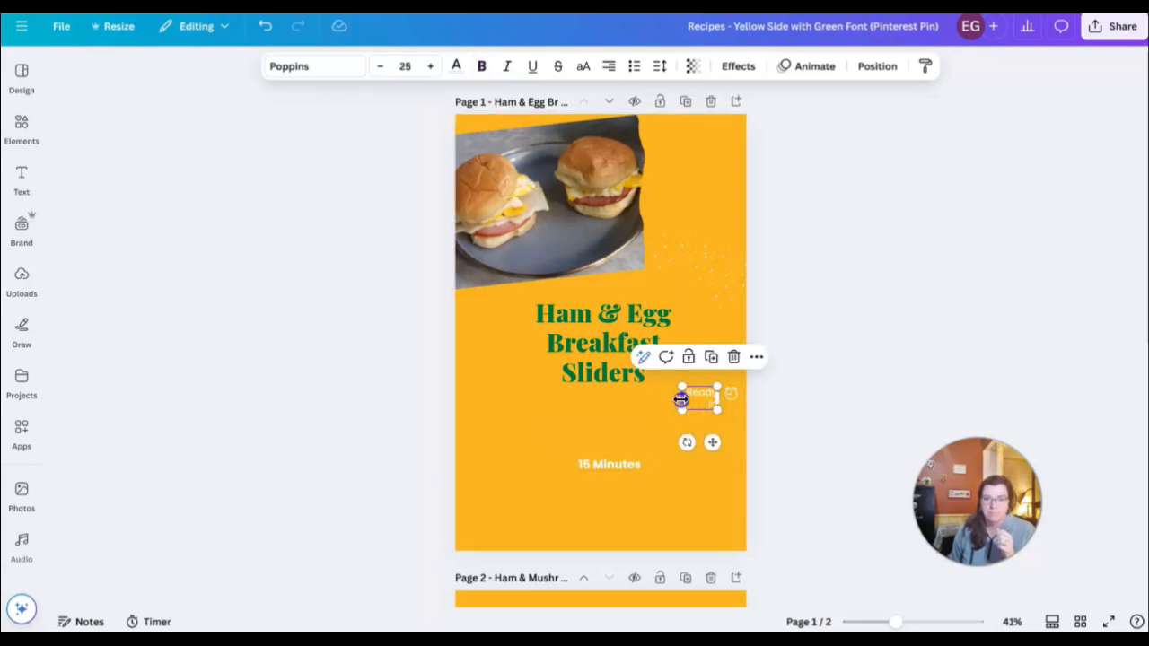
{"action": "left_click_drag", "start_coordinate": [682, 399], "coordinate": [662, 398]}
{"action": "left_click_drag", "start_coordinate": [701, 440], "coordinate": [616, 479]}
{"action": "left_click_drag", "start_coordinate": [731, 394], "coordinate": [695, 473]}
{"action": "left_click", "coordinate": [839, 393]}
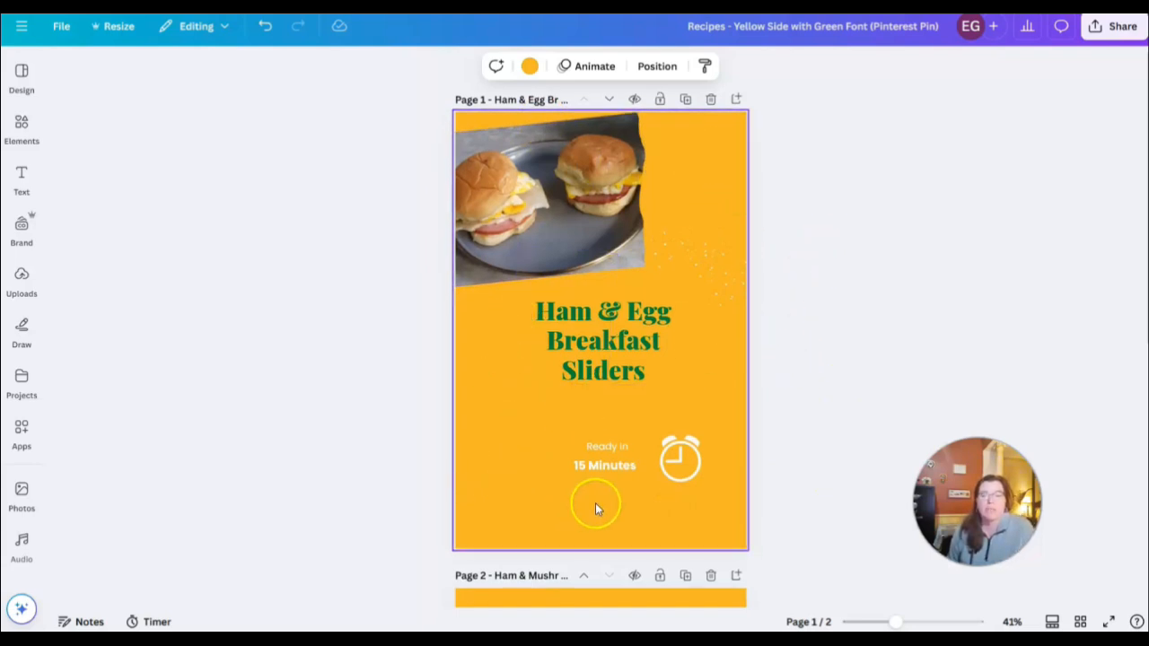
On page 2, move the skillet photo to the top of the pin and enlarge the recipe title, placing it beneath the photo
{"action": "scroll", "coordinate": [598, 505], "scroll_direction": "down", "scroll_amount": 5}
{"action": "scroll", "coordinate": [605, 462], "scroll_direction": "up", "scroll_amount": 1}
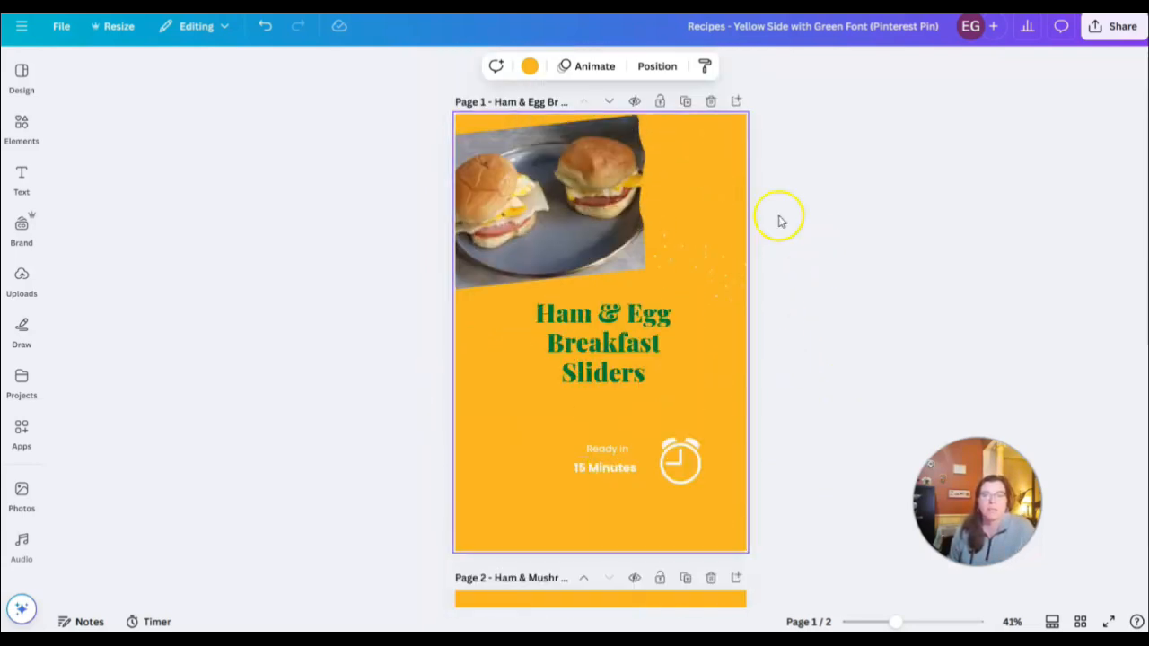
{"action": "scroll", "coordinate": [516, 459], "scroll_direction": "down", "scroll_amount": 4}
{"action": "left_click", "coordinate": [516, 460]}
{"action": "scroll", "coordinate": [517, 458], "scroll_direction": "down", "scroll_amount": 2}
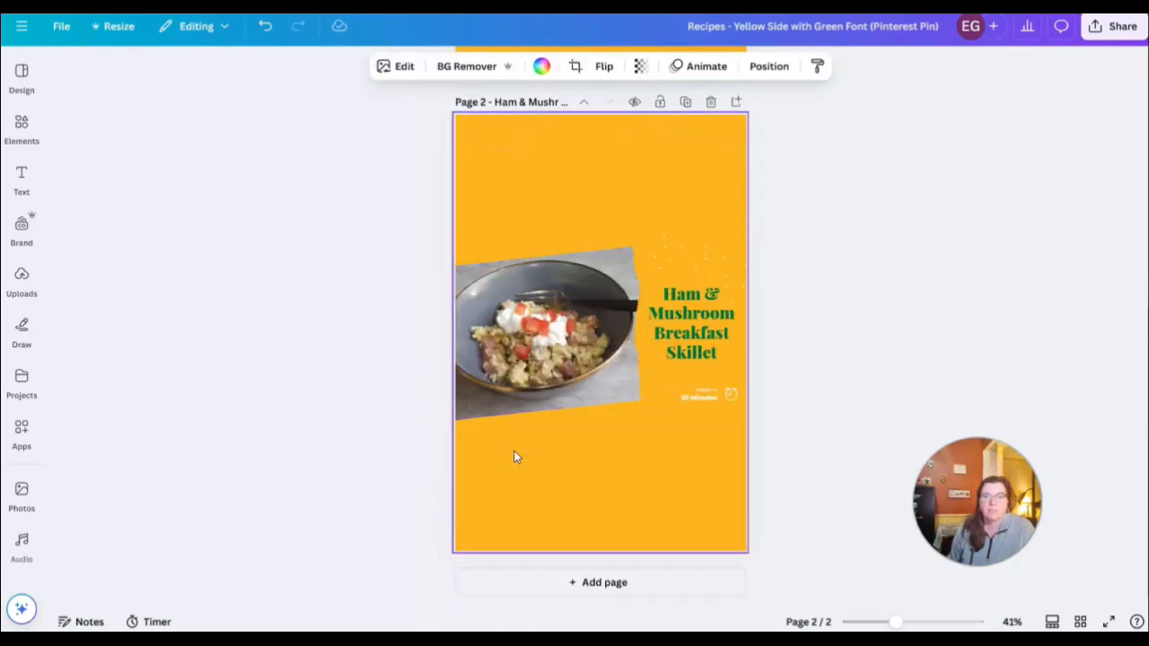
{"action": "left_click", "coordinate": [528, 343]}
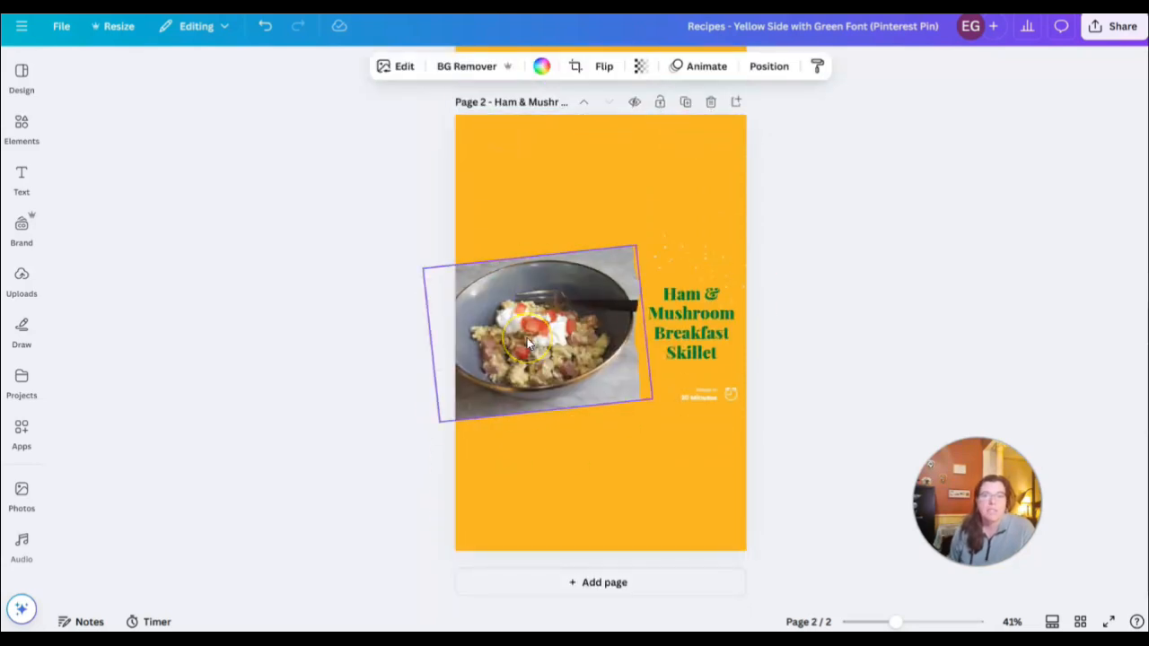
{"action": "left_click_drag", "start_coordinate": [551, 362], "coordinate": [552, 236]}
{"action": "left_click_drag", "start_coordinate": [691, 346], "coordinate": [708, 409]}
{"action": "left_click_drag", "start_coordinate": [635, 399], "coordinate": [606, 370]}
On page 2, set the "20 Minutes" text to font size 30 and place it on a single line below the recipe title
{"action": "left_click", "coordinate": [709, 401]}
{"action": "double_click", "coordinate": [708, 398]}
{"action": "double_click", "coordinate": [409, 72]}
{"action": "double_click", "coordinate": [408, 72]}
{"action": "left_click", "coordinate": [406, 68]}
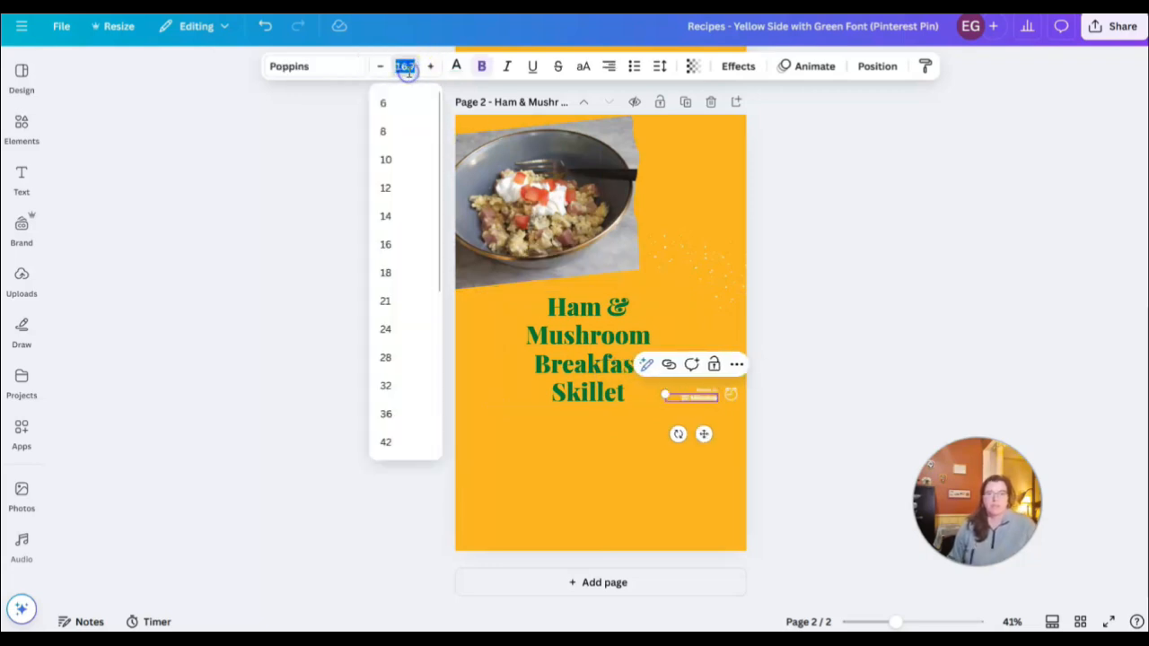
{"action": "left_click", "coordinate": [621, 447]}
{"action": "left_click_drag", "start_coordinate": [707, 411], "coordinate": [546, 477]}
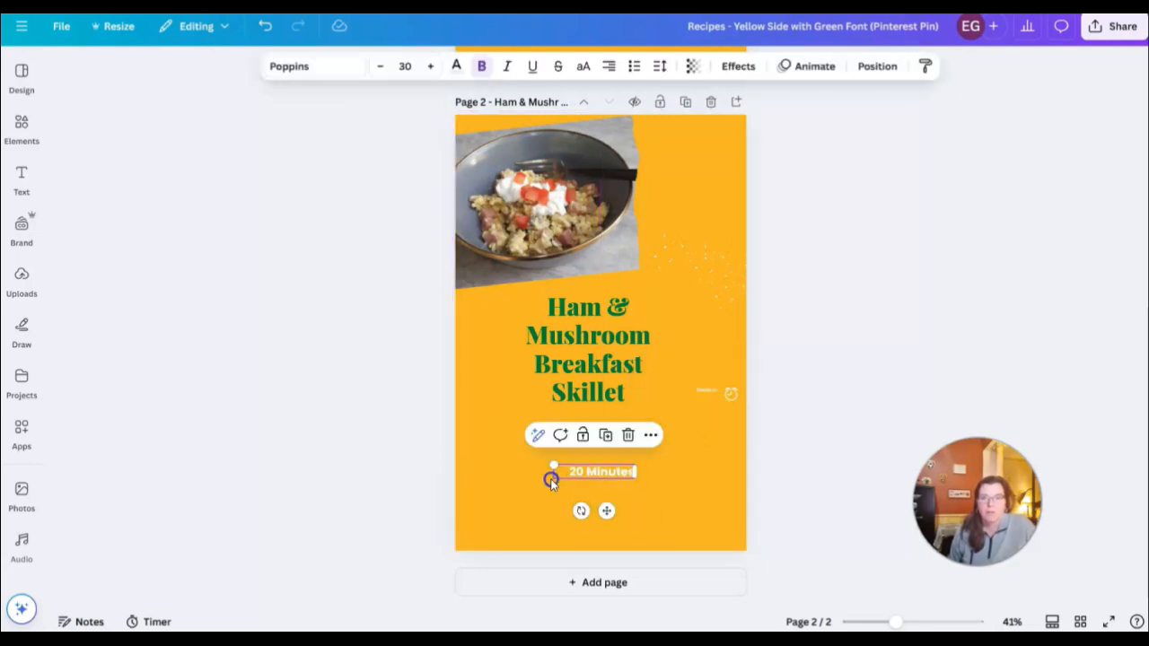
Set page 2's "Ready in" text to font size 25, place it above "20 Minutes", and put an enlarged clock icon beside them
{"action": "left_click", "coordinate": [708, 389]}
{"action": "left_click", "coordinate": [709, 393]}
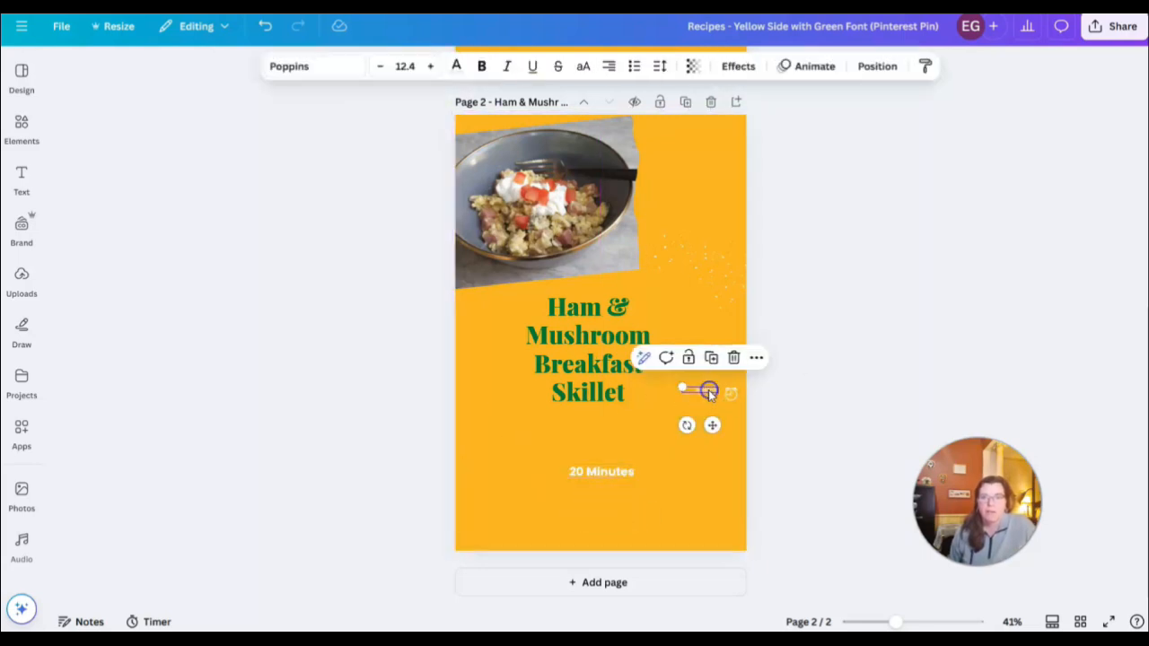
{"action": "left_click", "coordinate": [406, 67]}
{"action": "type", "text": "25"}
{"action": "key", "text": "Return"}
{"action": "left_click_drag", "start_coordinate": [706, 395], "coordinate": [703, 496]}
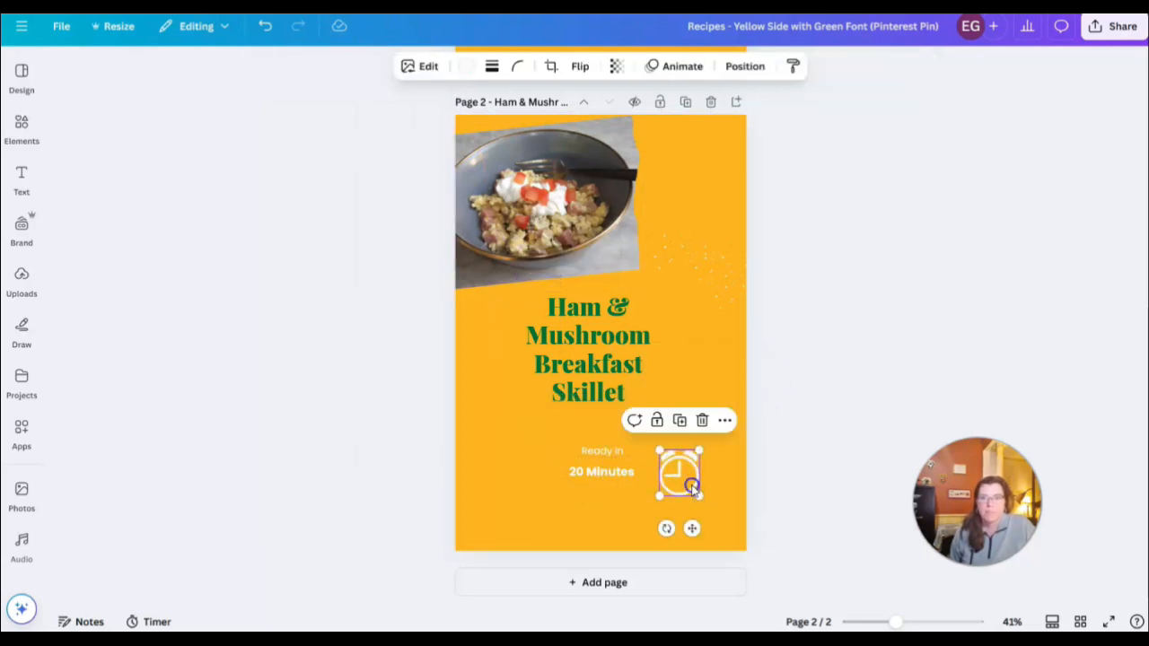
{"action": "left_click", "coordinate": [700, 347]}
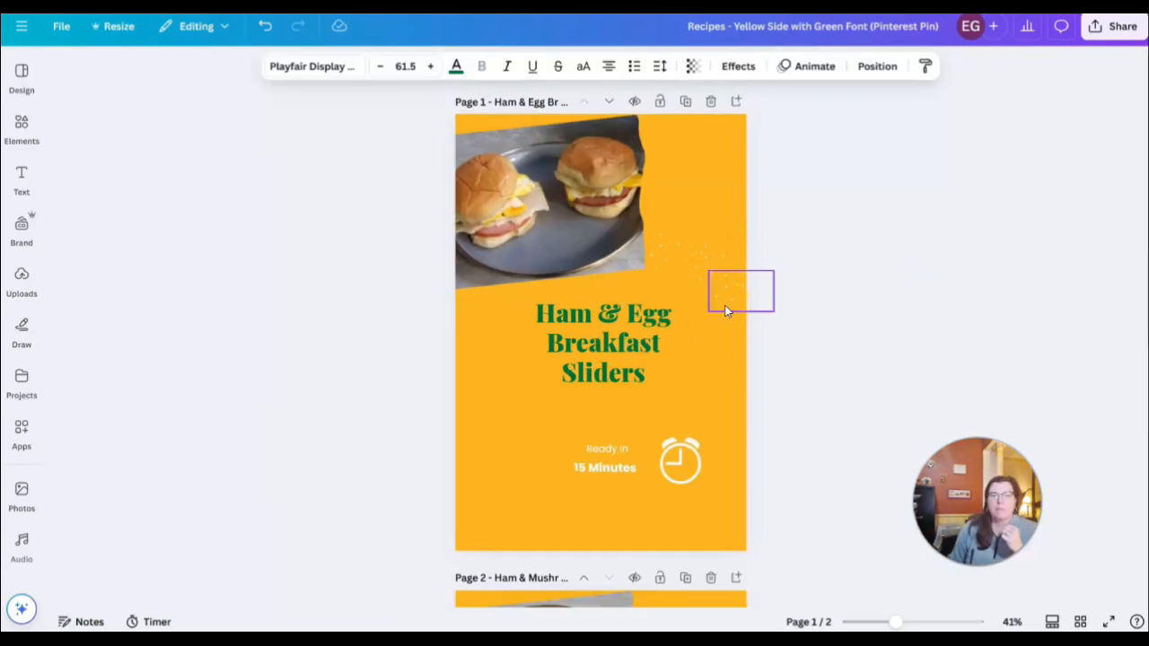
Compare the photo, title and preparation time layout of the two pin pages
{"action": "scroll", "coordinate": [725, 306], "scroll_direction": "down", "scroll_amount": 4}
{"action": "scroll", "coordinate": [727, 311], "scroll_direction": "down", "scroll_amount": 2}
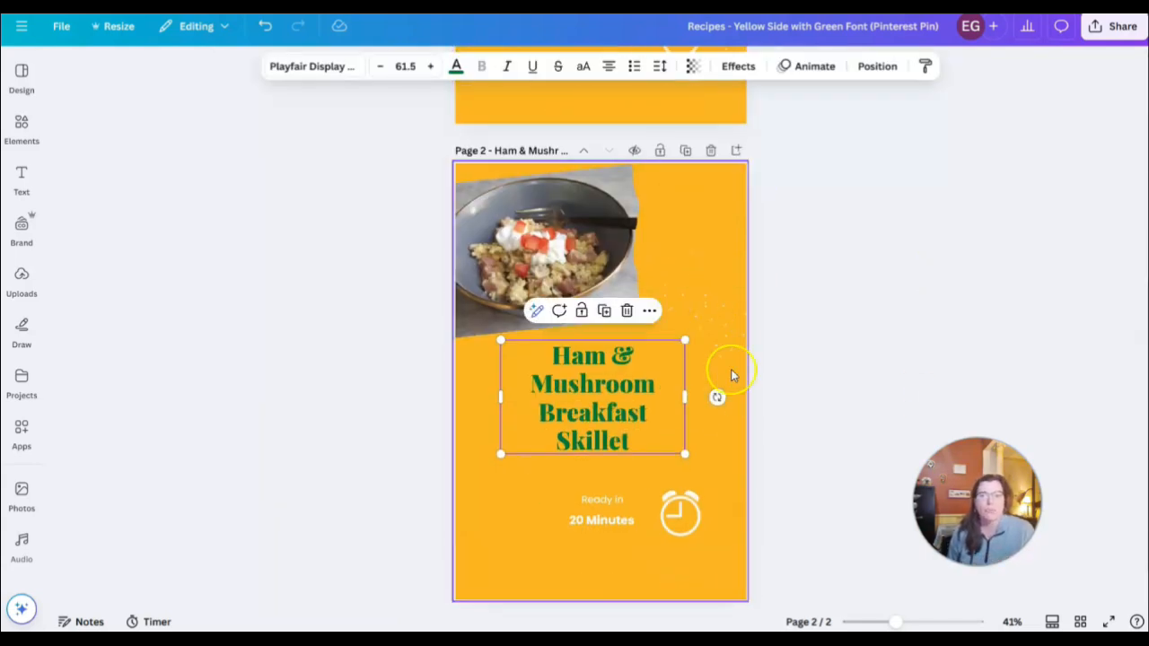
{"action": "left_click", "coordinate": [879, 341]}
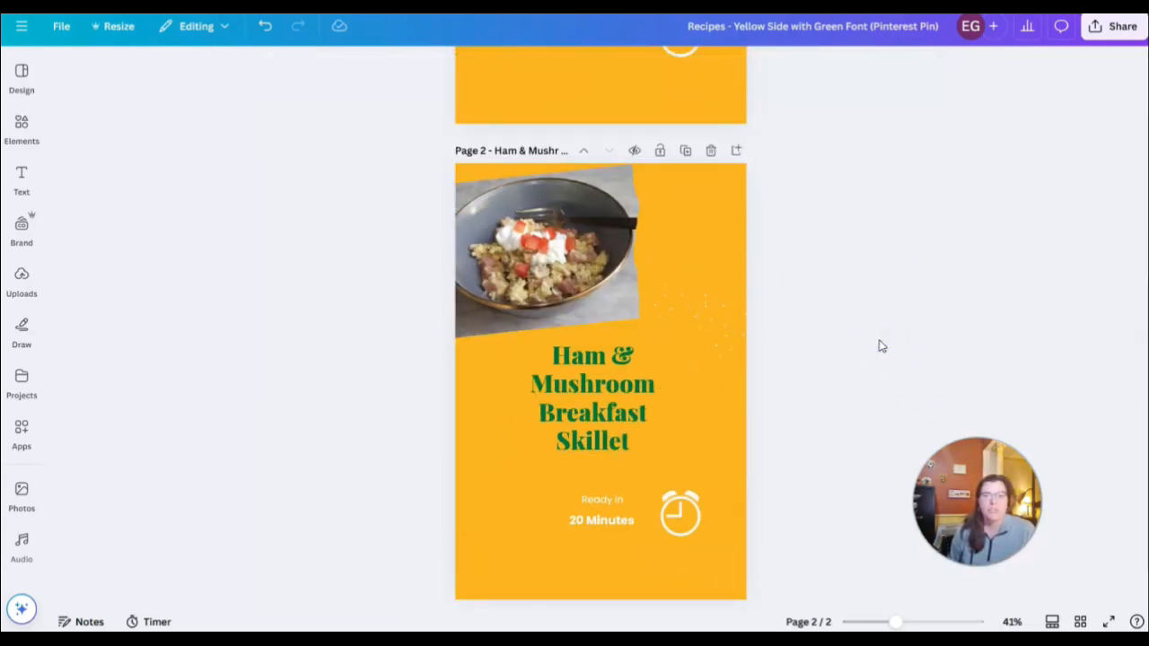
{"action": "left_click", "coordinate": [854, 376]}
{"action": "scroll", "coordinate": [851, 359], "scroll_direction": "up", "scroll_amount": 5}
{"action": "left_click", "coordinate": [505, 505]}
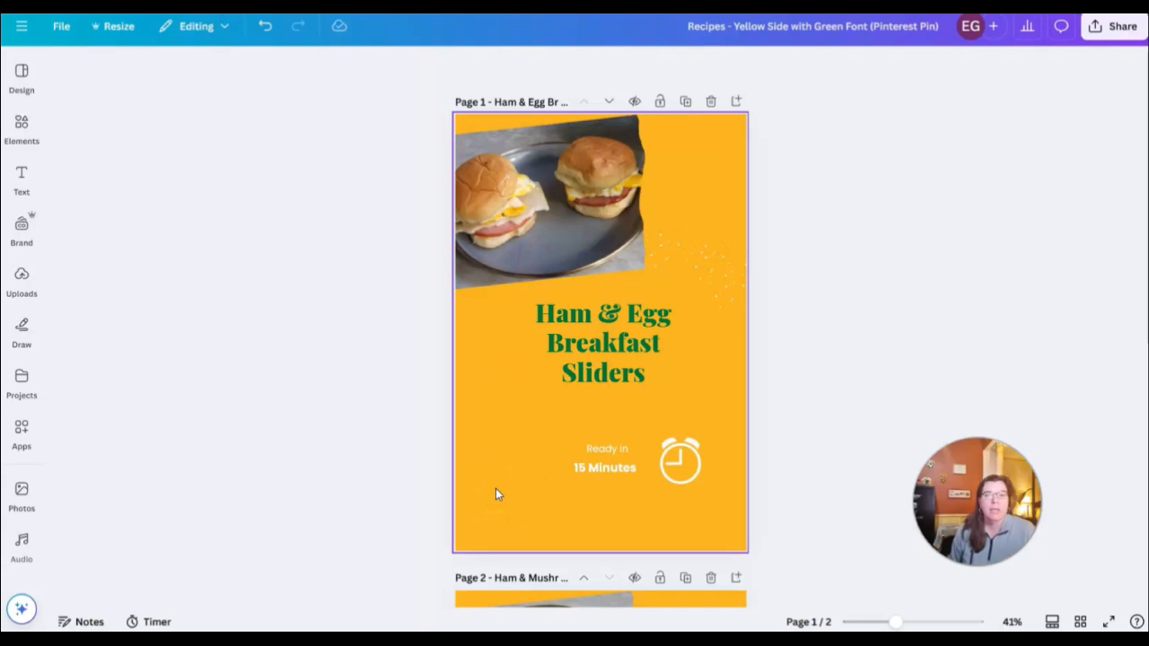
{"action": "left_click", "coordinate": [790, 387]}
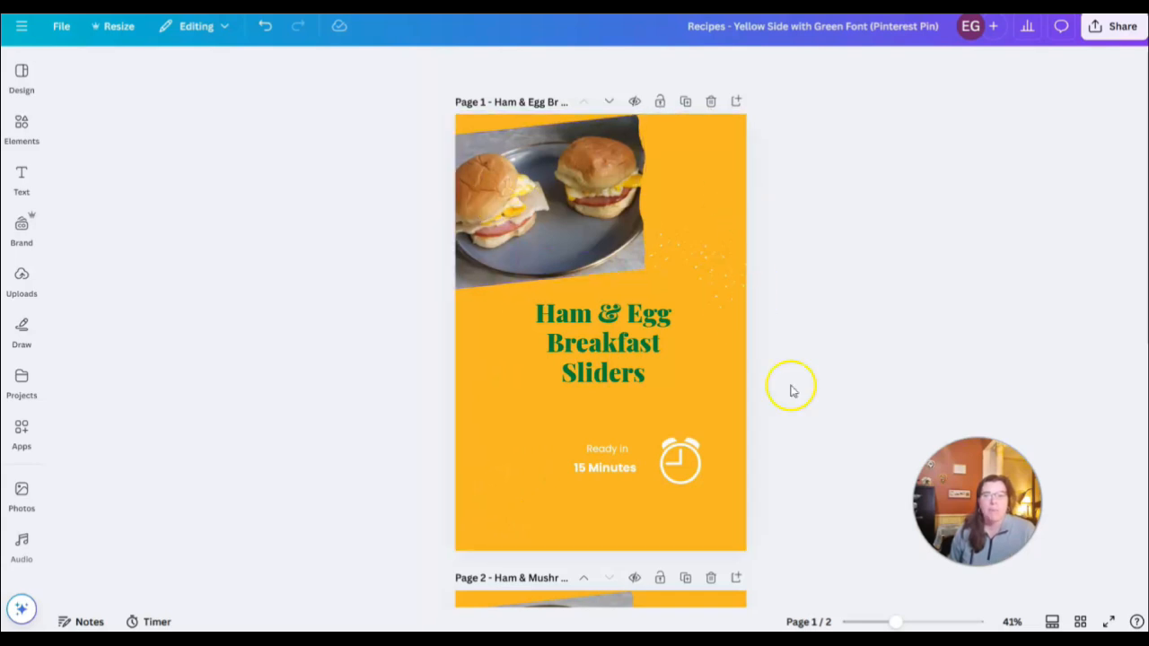
{"action": "scroll", "coordinate": [846, 371], "scroll_direction": "down", "scroll_amount": 5}
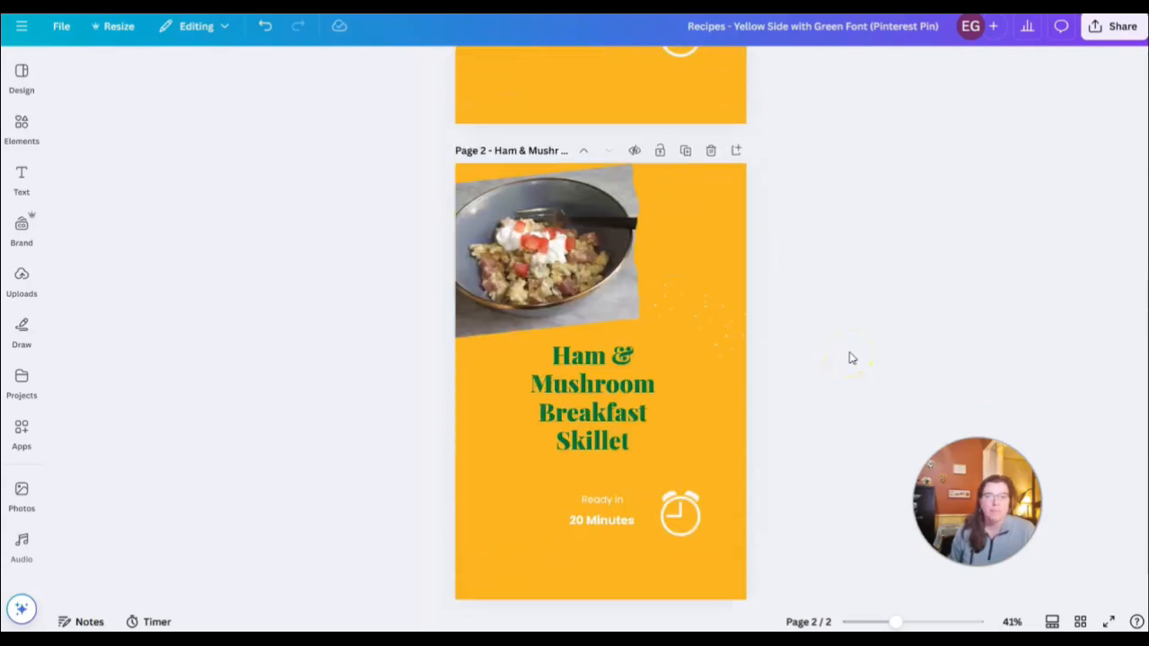
{"action": "scroll", "coordinate": [851, 359], "scroll_direction": "up", "scroll_amount": 5}
{"action": "left_click", "coordinate": [851, 336]}
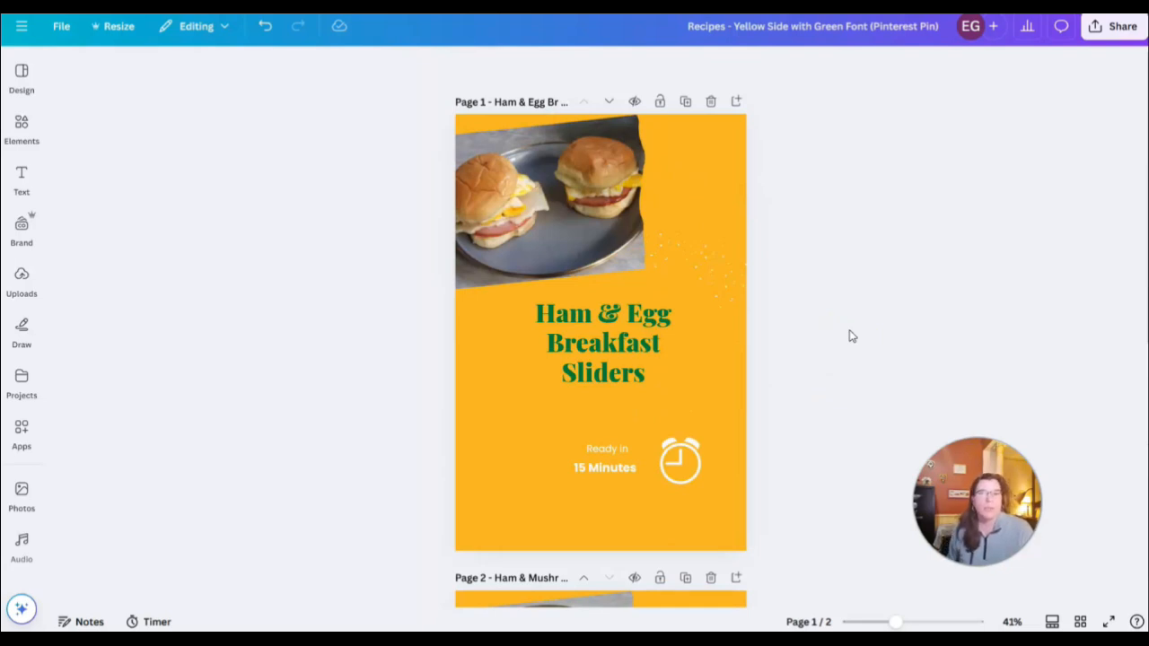
{"action": "left_click", "coordinate": [546, 207]}
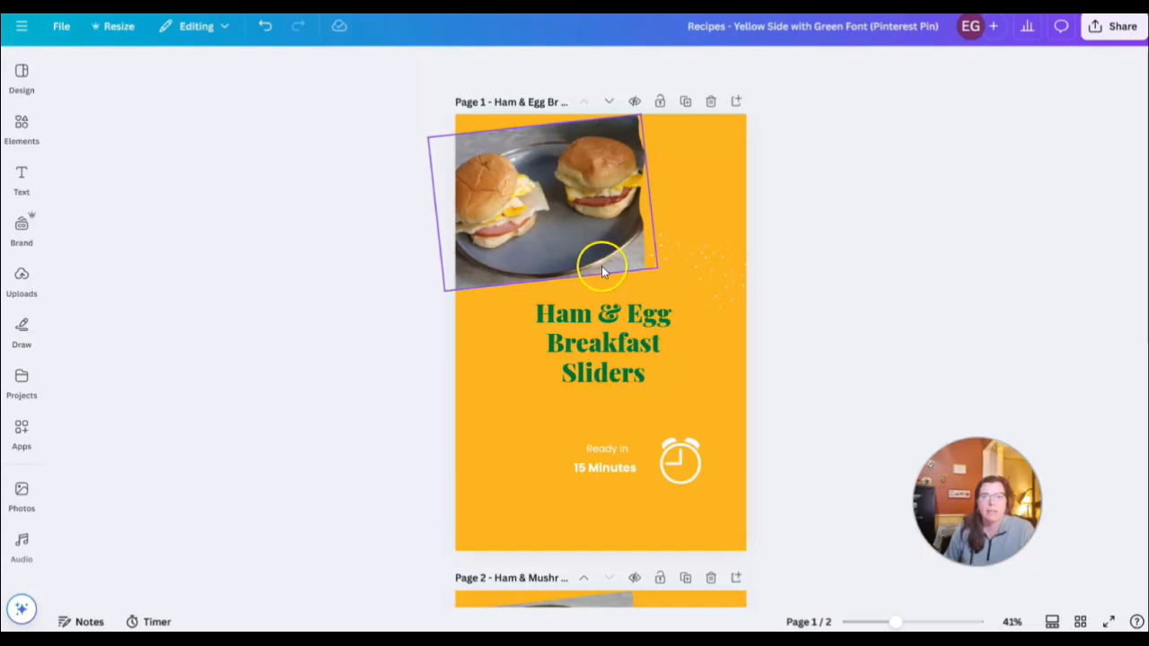
{"action": "scroll", "coordinate": [788, 391], "scroll_direction": "down", "scroll_amount": 5}
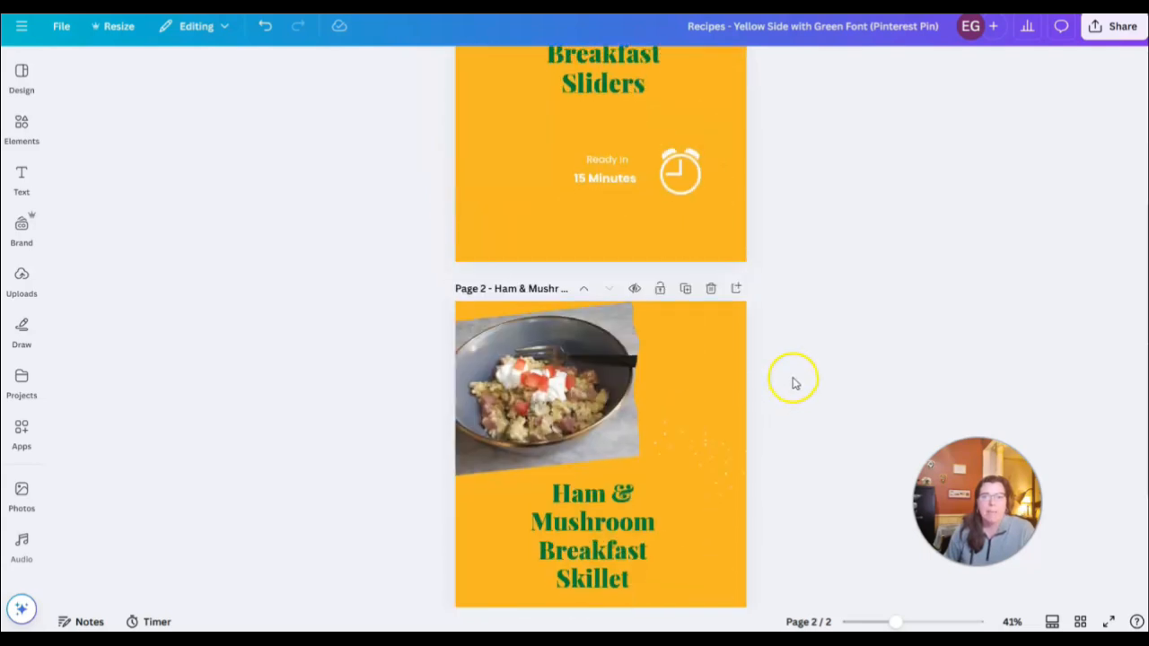
{"action": "scroll", "coordinate": [799, 373], "scroll_direction": "up", "scroll_amount": 3}
{"action": "scroll", "coordinate": [806, 366], "scroll_direction": "up", "scroll_amount": 3}
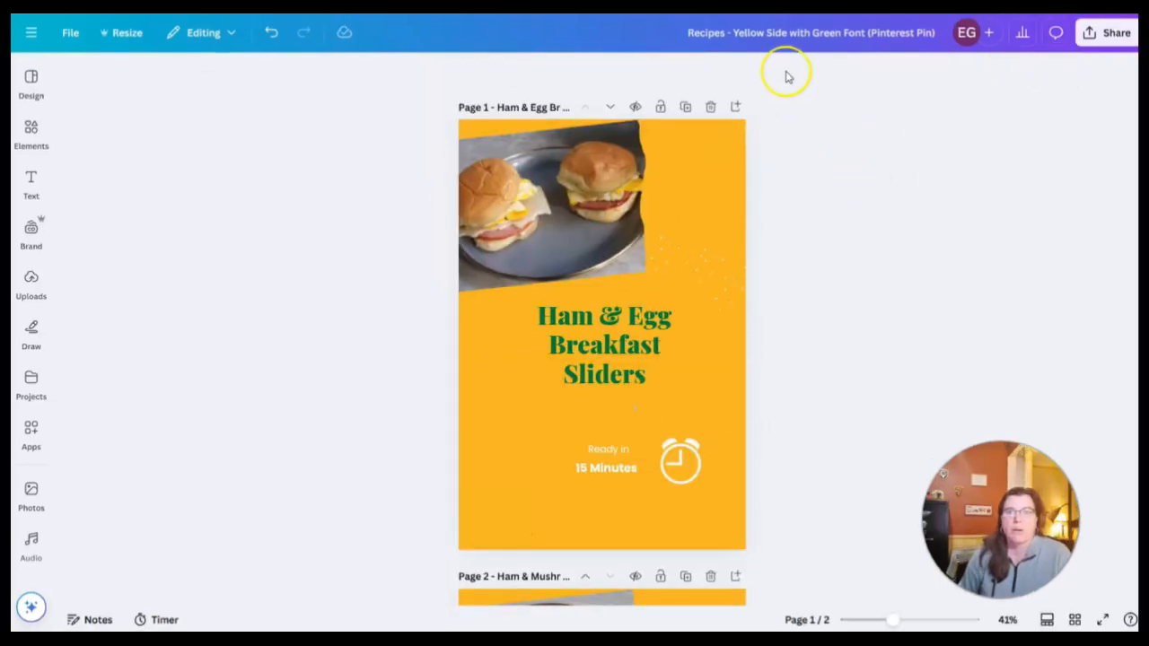
Open the download options for the Pinterest pin design
{"action": "left_click", "coordinate": [1097, 36]}
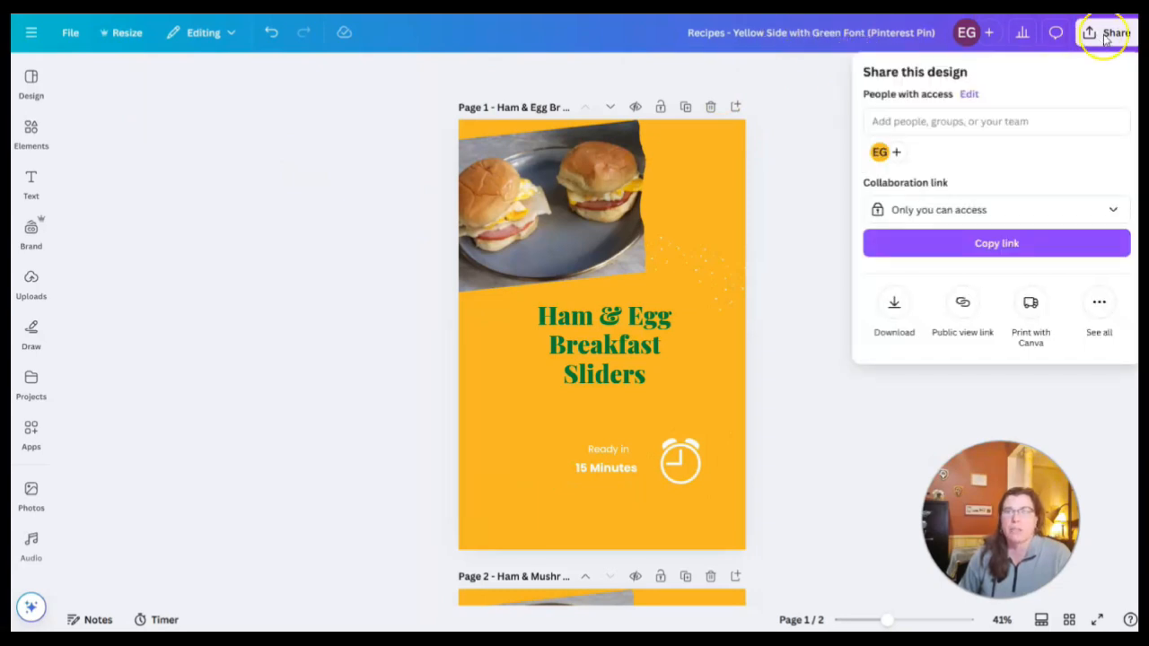
{"action": "left_click", "coordinate": [895, 306]}
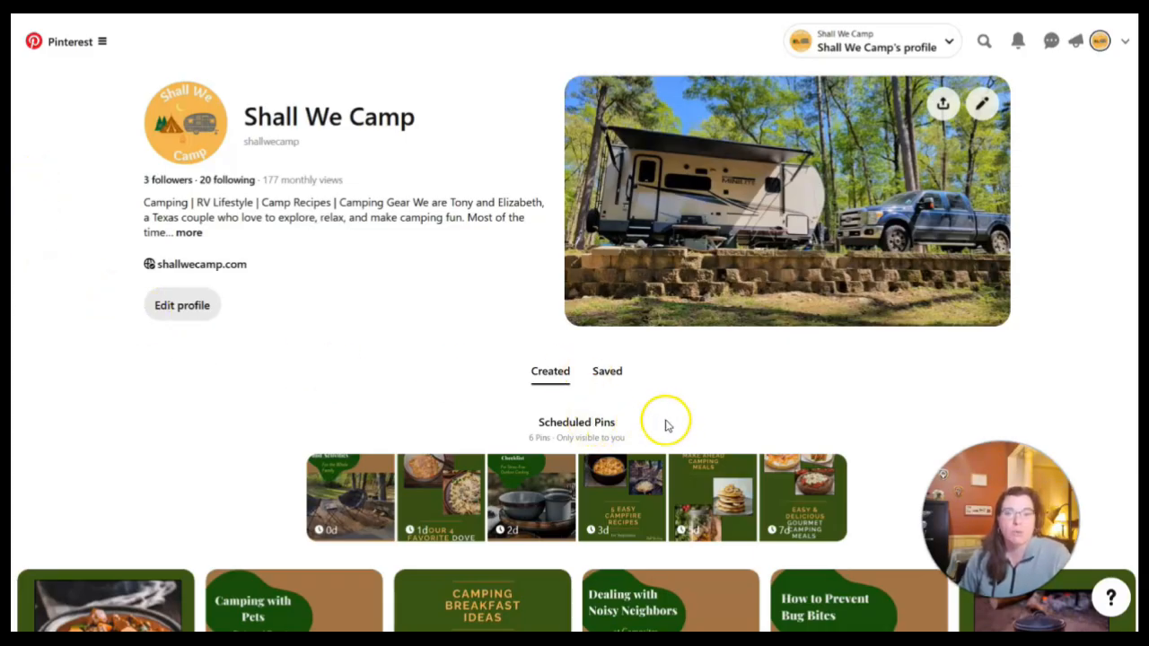
In Pinterest, create an organic pin and upload the "Ham & Egg Breakfast Sliders" image
{"action": "left_click", "coordinate": [86, 40]}
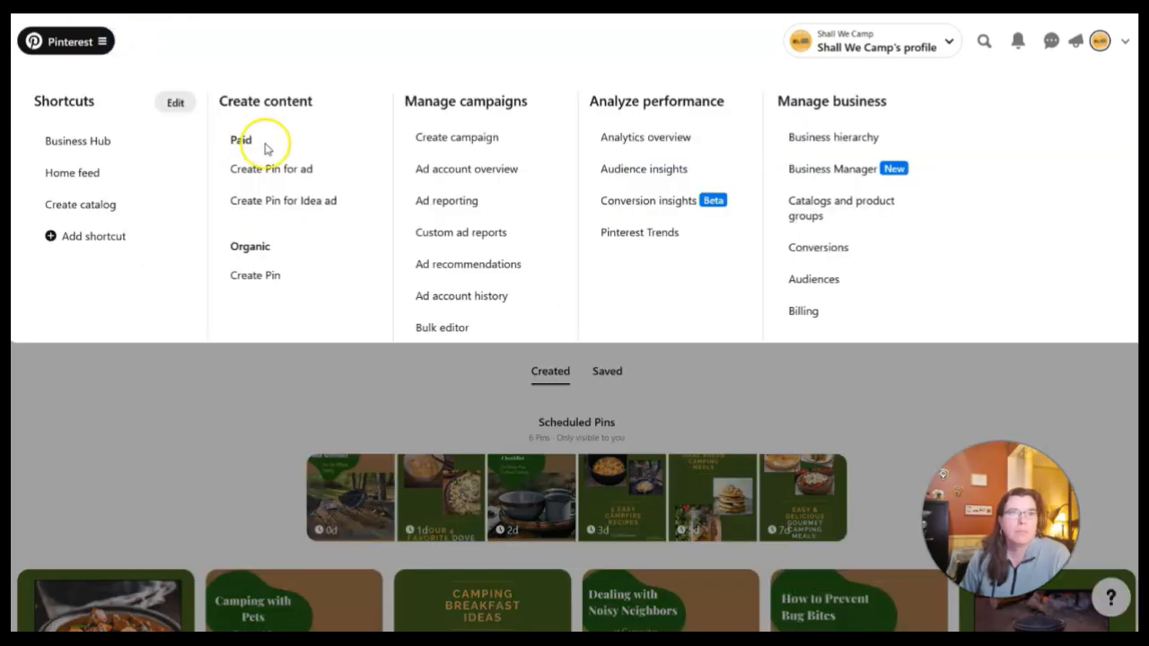
{"action": "left_click", "coordinate": [258, 280]}
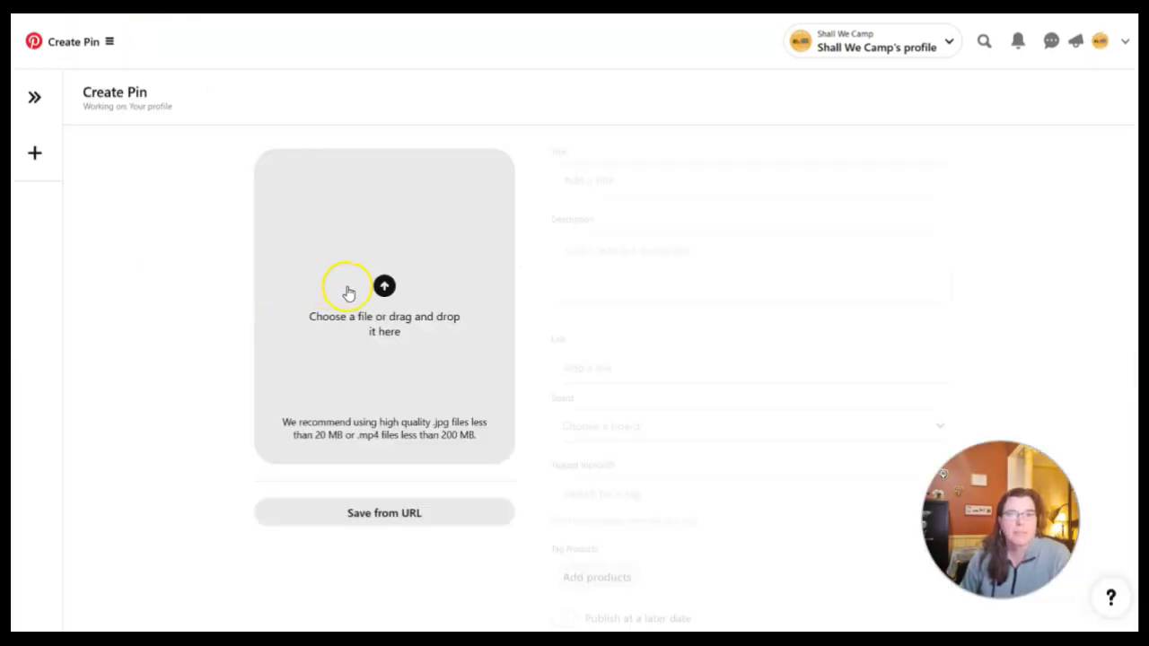
{"action": "left_click", "coordinate": [385, 287]}
{"action": "left_click", "coordinate": [162, 104]}
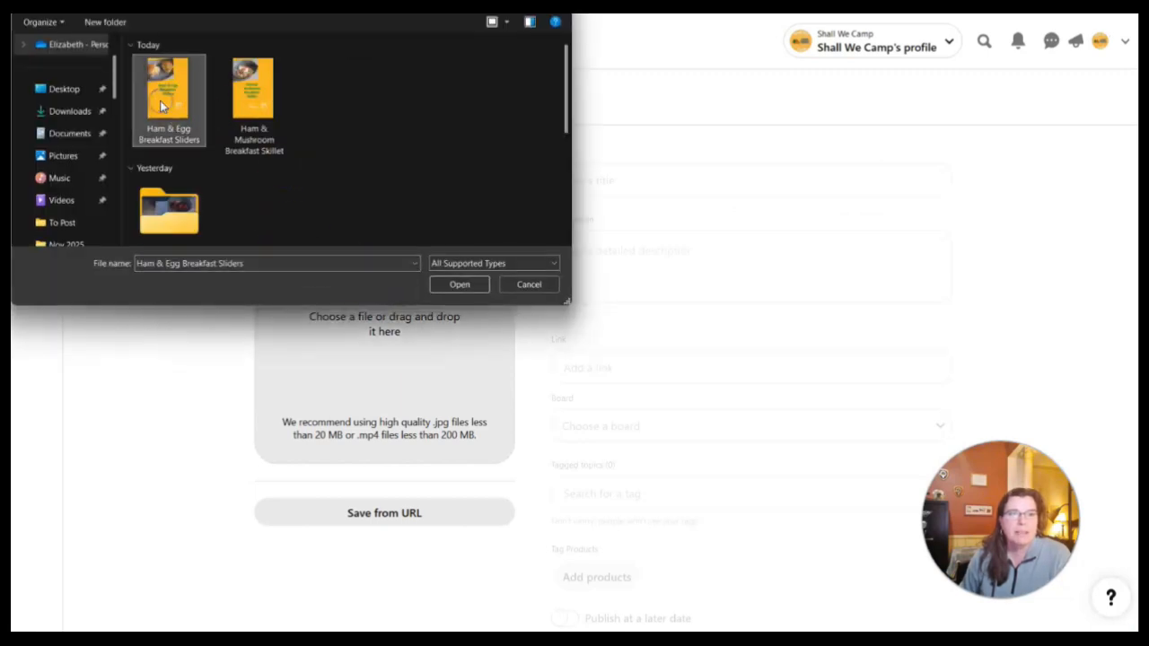
{"action": "left_click", "coordinate": [458, 282]}
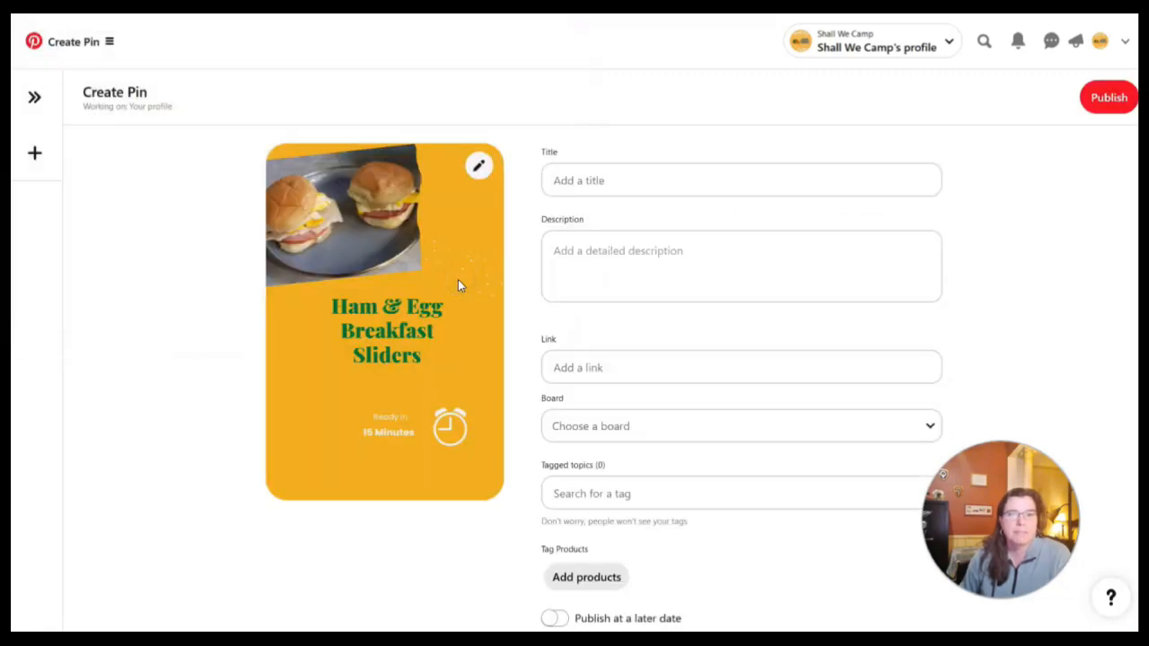
Paste the pin title "Easy Ham & Egg Breakfast Sliders – Perfect for Camping Mornings!" and the prepared description of the sliders
{"action": "right_click", "coordinate": [594, 179]}
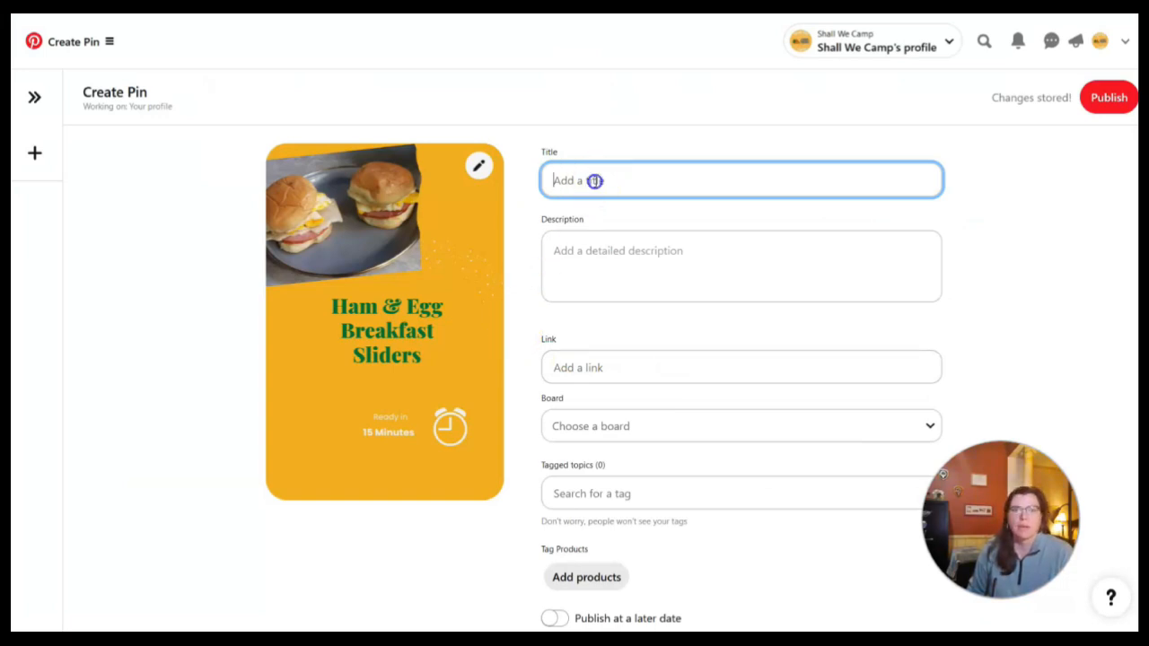
{"action": "left_click", "coordinate": [634, 285]}
{"action": "left_click", "coordinate": [674, 241]}
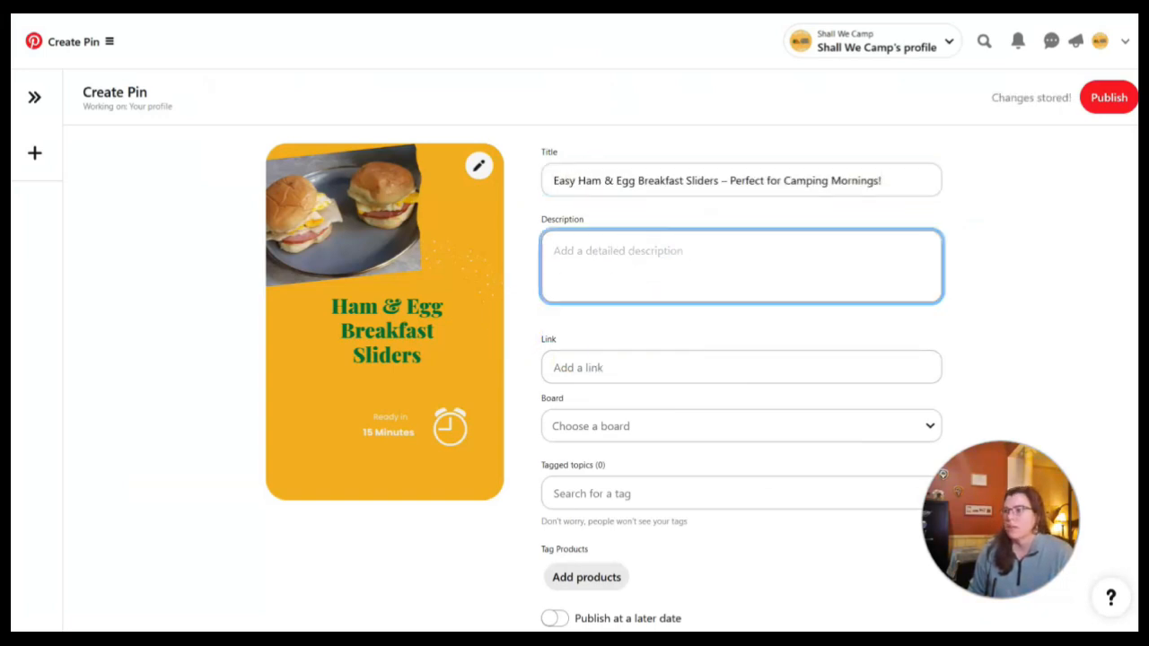
{"action": "right_click", "coordinate": [600, 239]}
{"action": "left_click", "coordinate": [674, 356]}
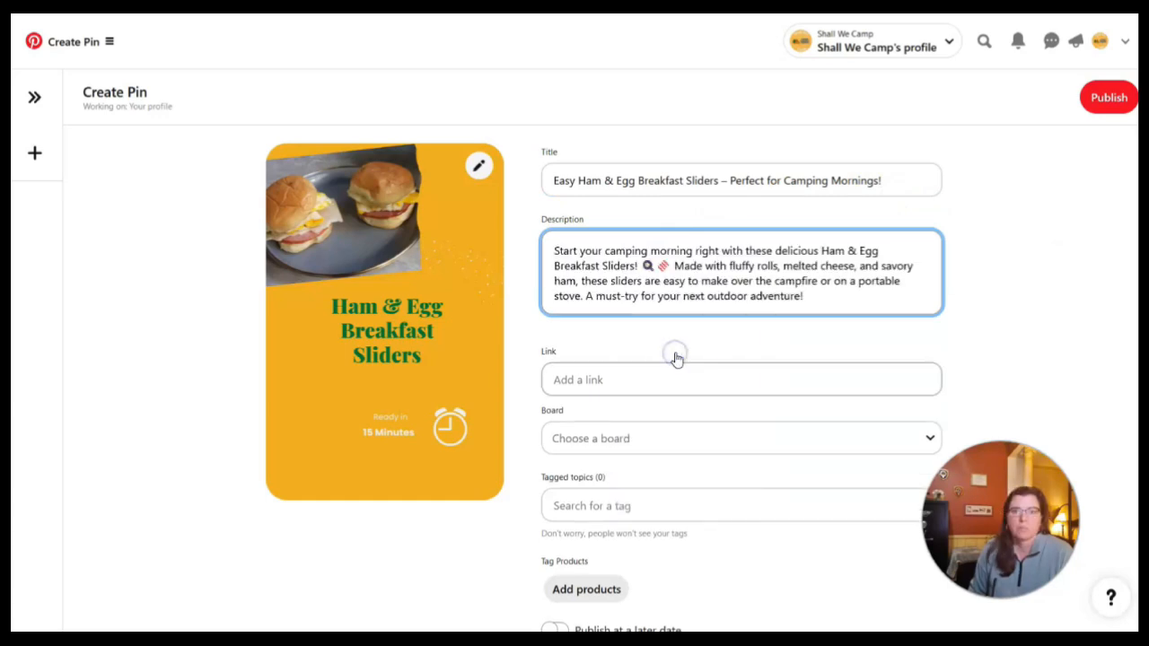
Delete the description's closing "must-try" sentence and add the hashtags #CampingBreakfast #EasyCampingMeals #CampfireCooking
{"action": "left_click_drag", "start_coordinate": [848, 321], "coordinate": [585, 298]}
{"action": "key", "text": "BackSpace"}
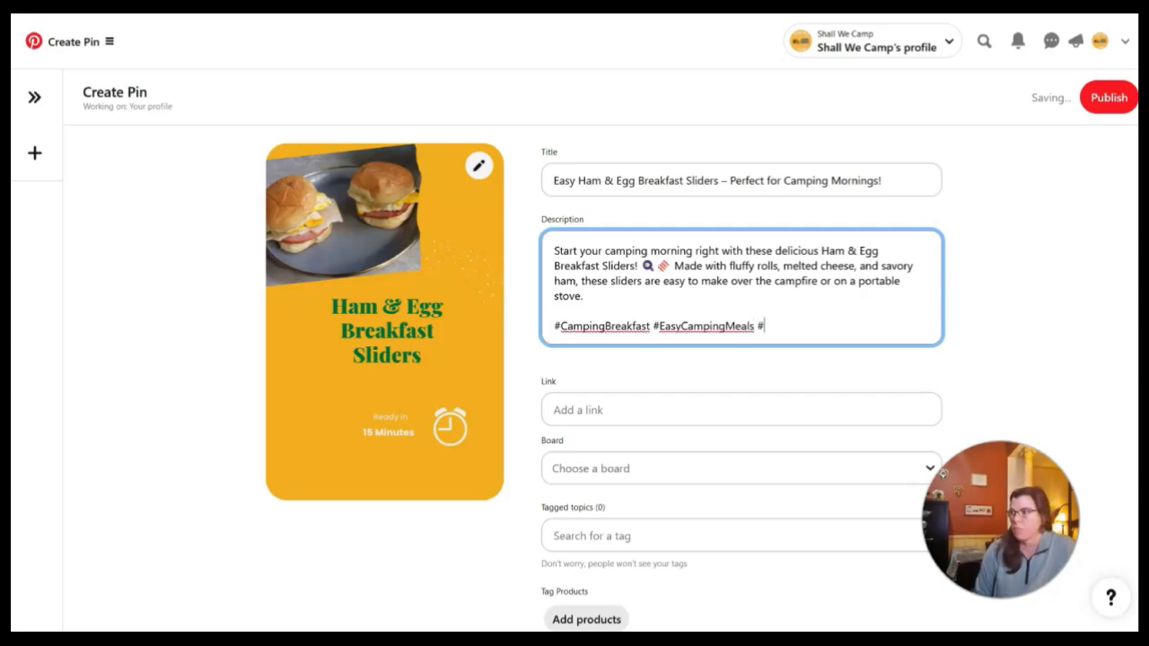
{"action": "type", "text": "fireCooking"}
{"action": "key", "text": "Tab"}
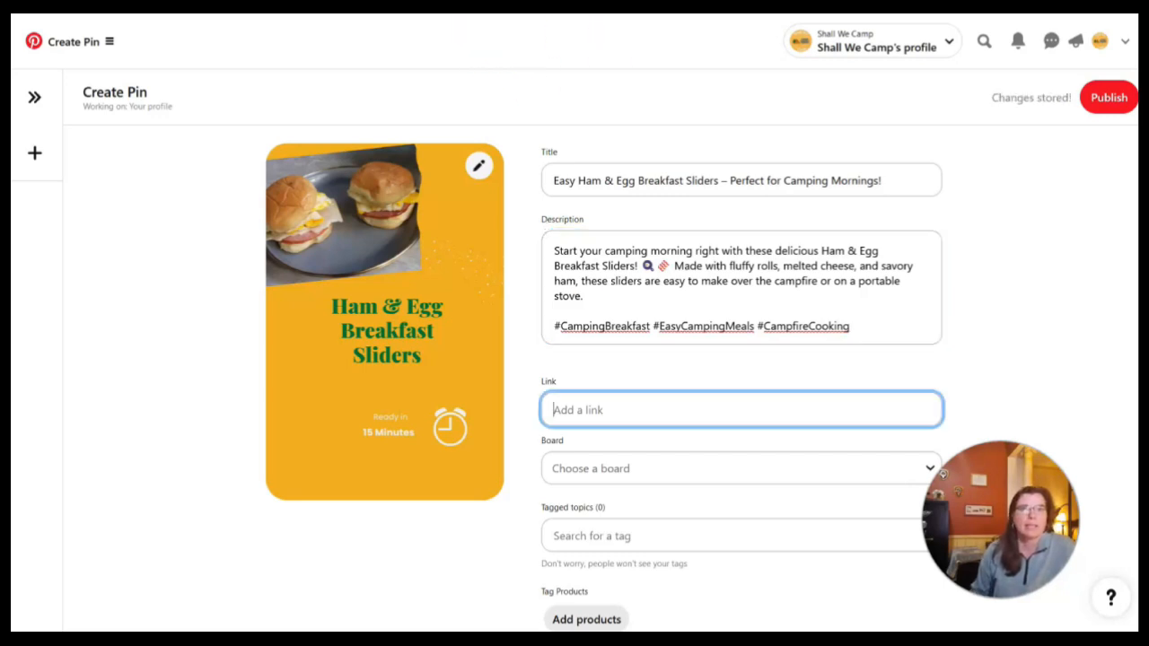
{"action": "right_click", "coordinate": [579, 410]}
{"action": "left_click", "coordinate": [641, 506]}
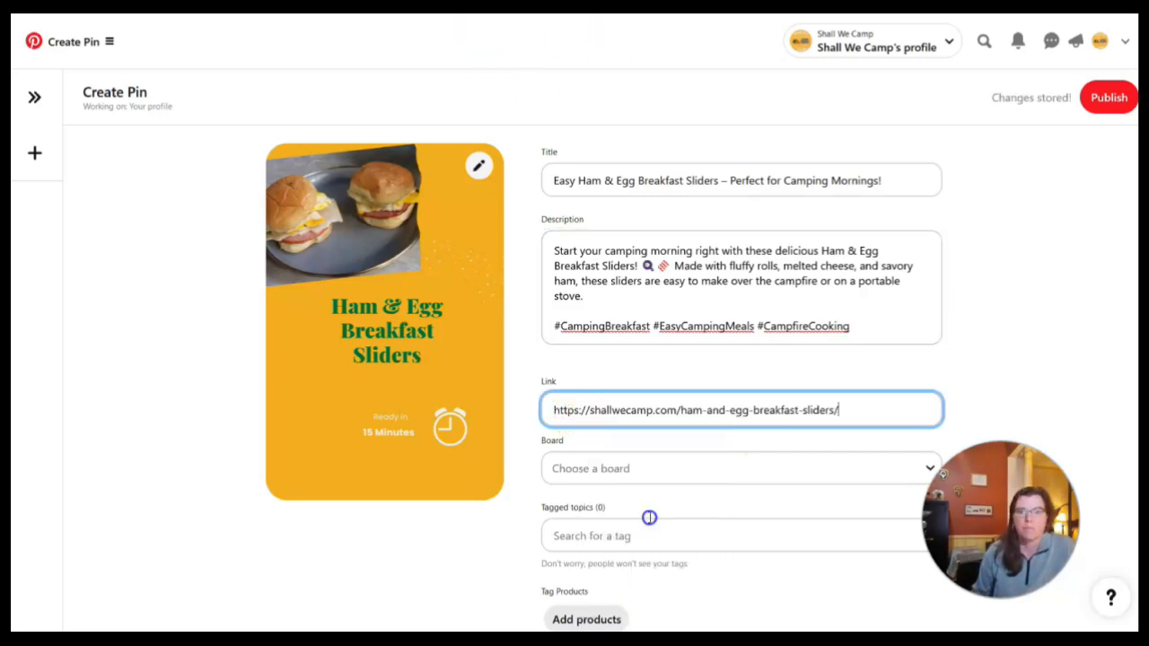
{"action": "scroll", "coordinate": [645, 512], "scroll_direction": "down", "scroll_amount": 1}
{"action": "left_click", "coordinate": [916, 366]}
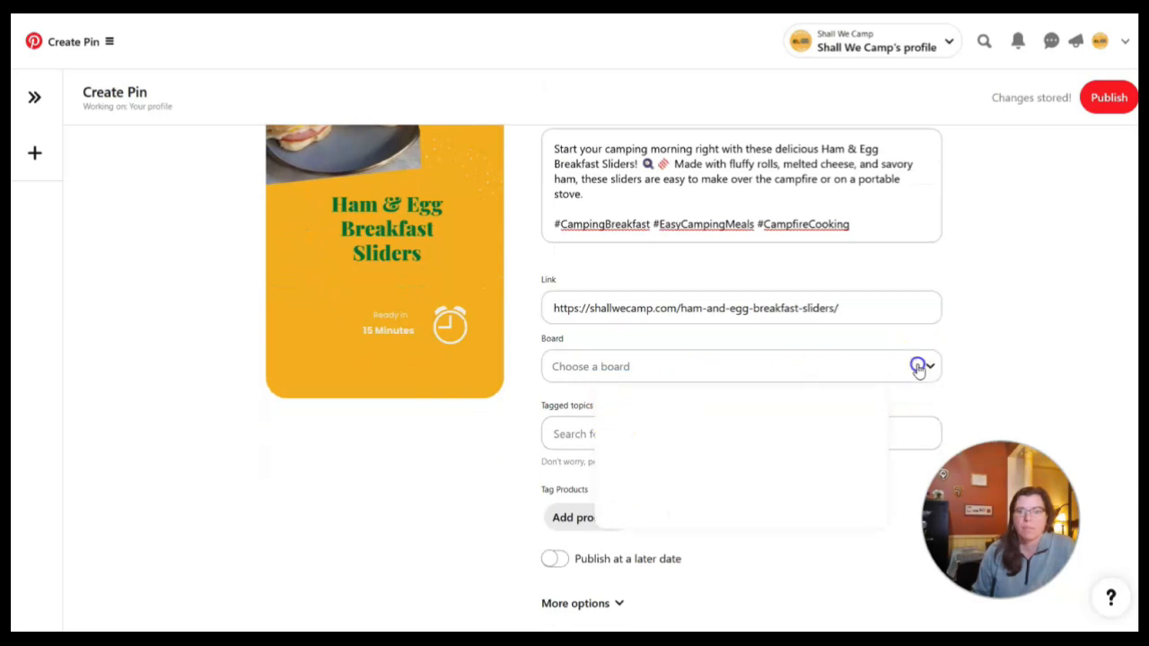
{"action": "scroll", "coordinate": [727, 496], "scroll_direction": "down", "scroll_amount": 3}
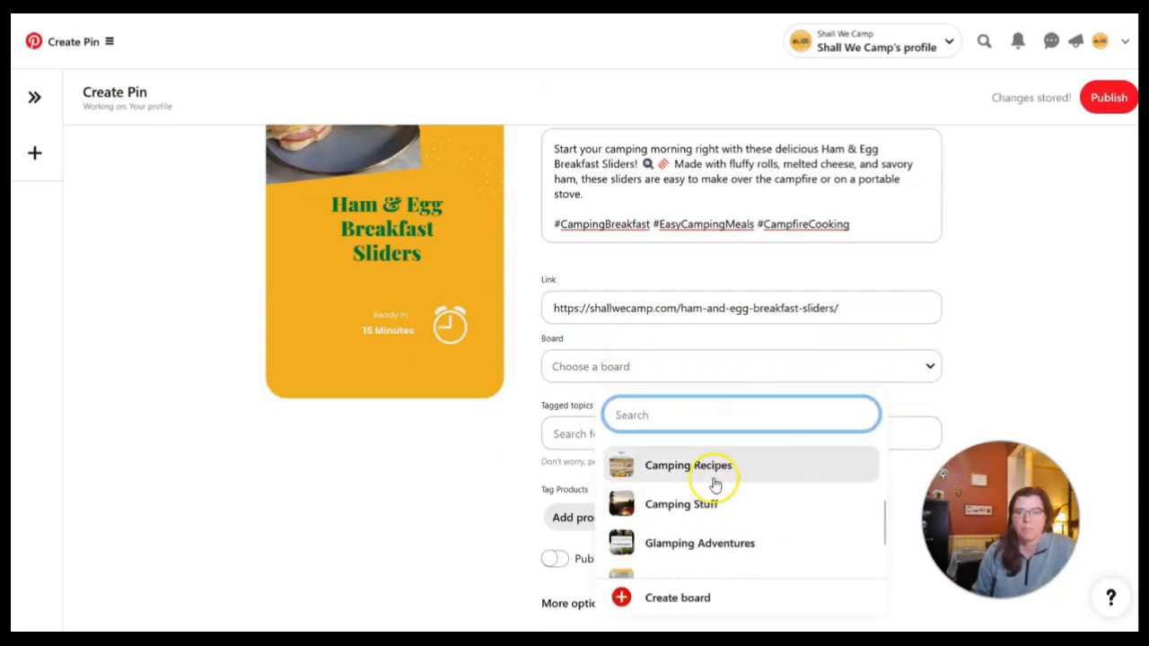
{"action": "left_click", "coordinate": [713, 480]}
Tag the pin with the topic "camping meals"
{"action": "left_click", "coordinate": [587, 434]}
{"action": "type", "text": "camping meal"}
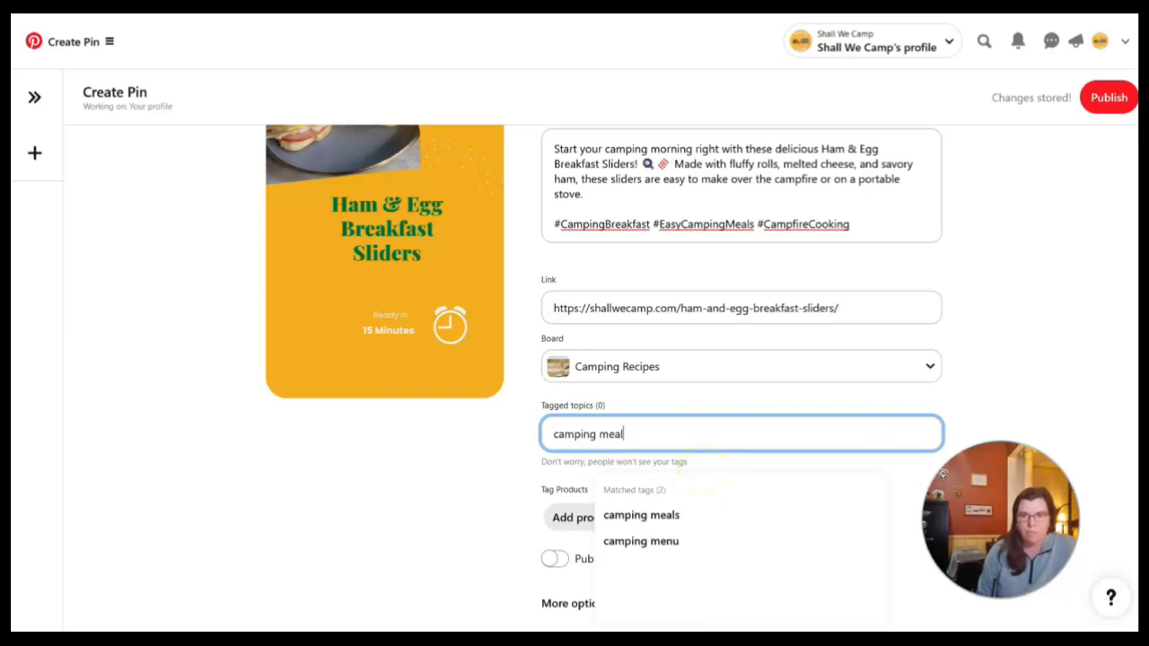
{"action": "left_click", "coordinate": [688, 516]}
Turn on publishing at a later date and schedule the pin for 02/14/2025
{"action": "scroll", "coordinate": [714, 511], "scroll_direction": "down", "scroll_amount": 1}
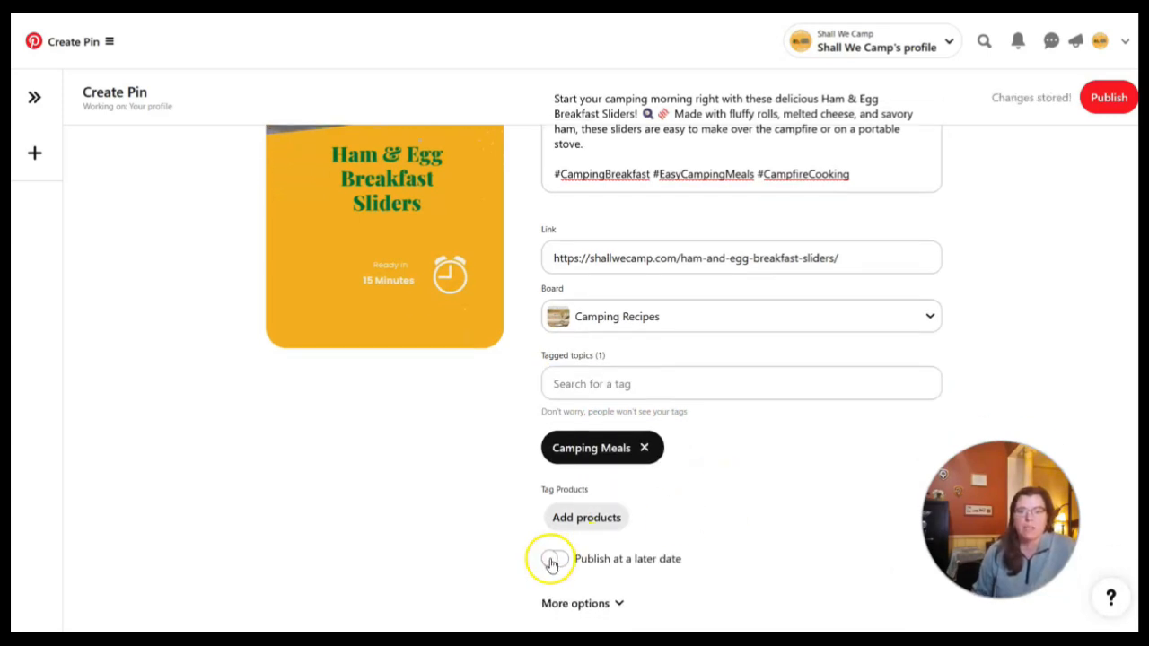
{"action": "left_click", "coordinate": [552, 561]}
{"action": "scroll", "coordinate": [749, 516], "scroll_direction": "down", "scroll_amount": 1}
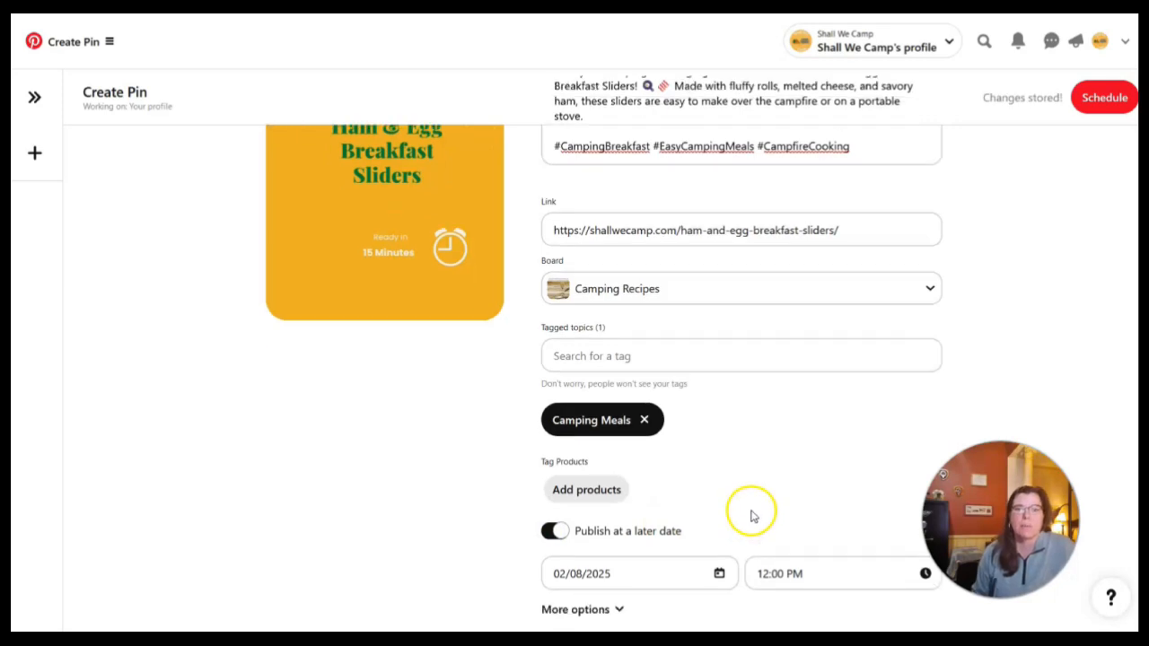
{"action": "left_click", "coordinate": [719, 567]}
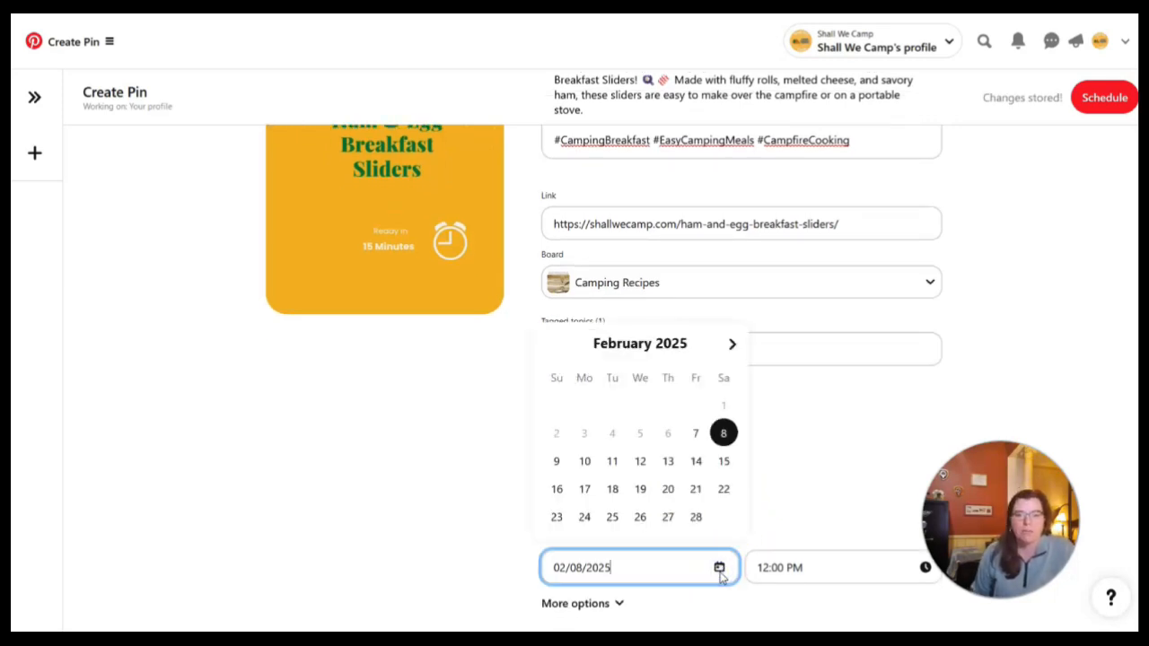
{"action": "left_click", "coordinate": [696, 463]}
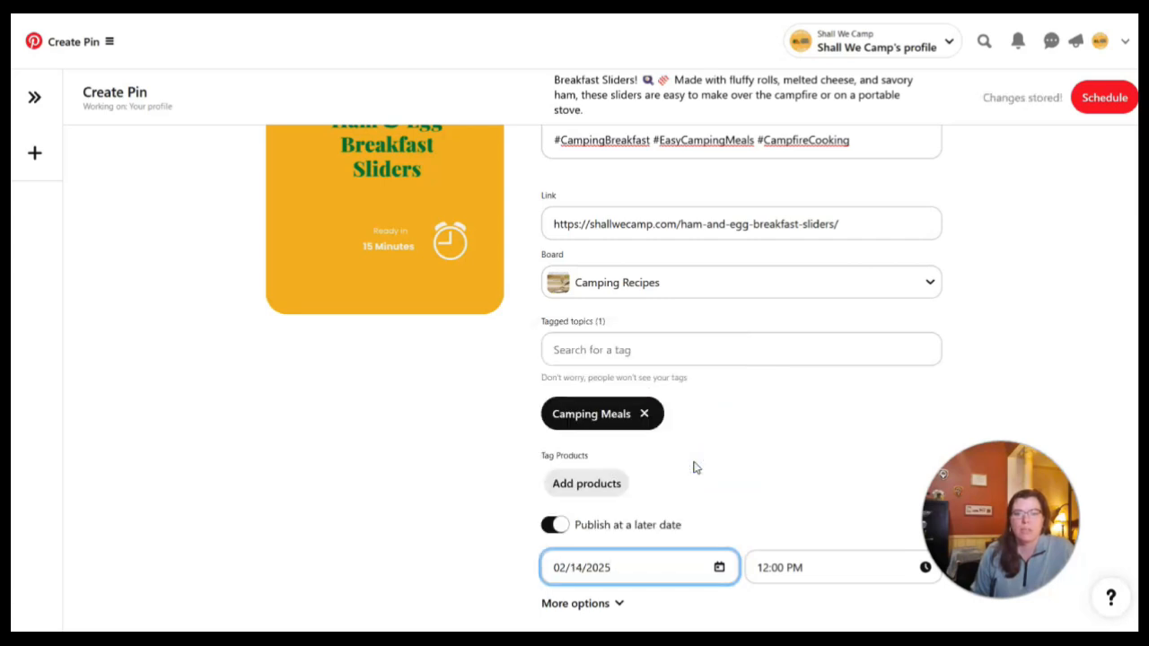
{"action": "left_click", "coordinate": [1104, 97]}
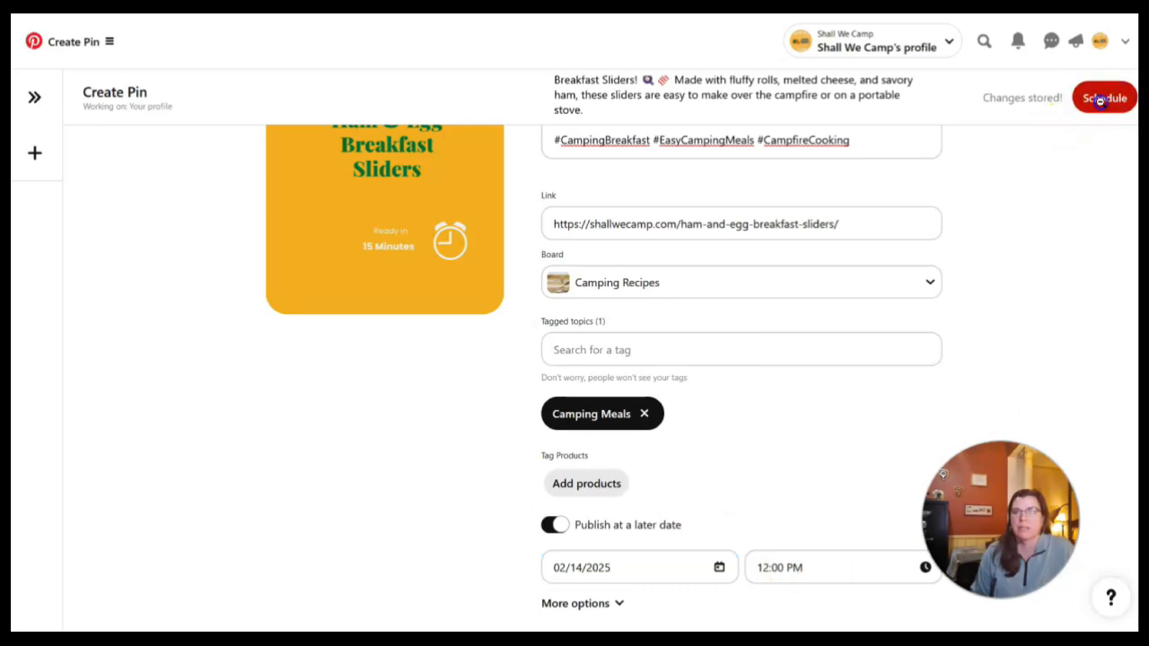
{"action": "left_click", "coordinate": [609, 410]}
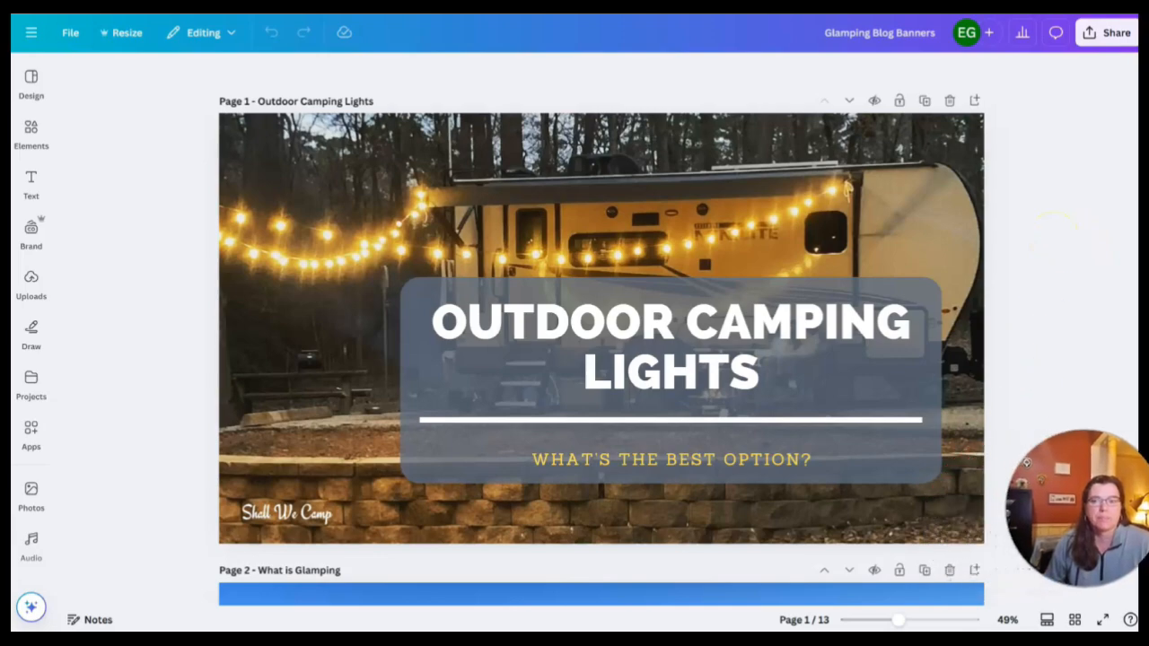
Look through the pages of the Glamping Blog Banners design to review which banners to convert into pins
{"action": "scroll", "coordinate": [282, 175], "scroll_direction": "down", "scroll_amount": 5}
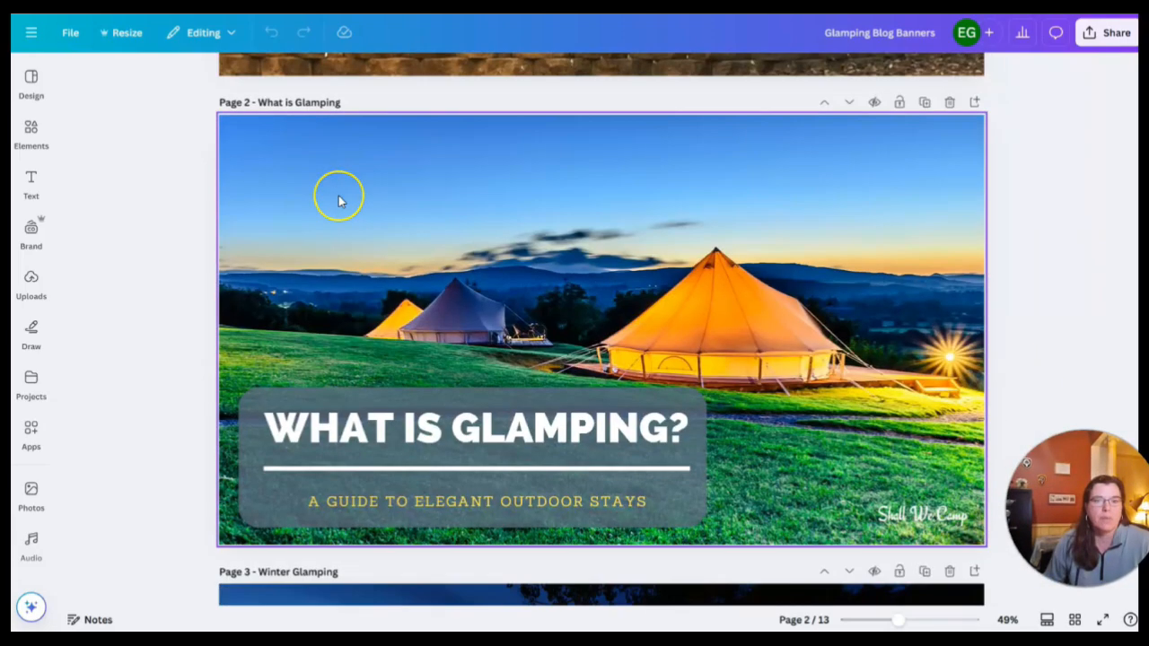
{"action": "scroll", "coordinate": [340, 201], "scroll_direction": "down", "scroll_amount": 5}
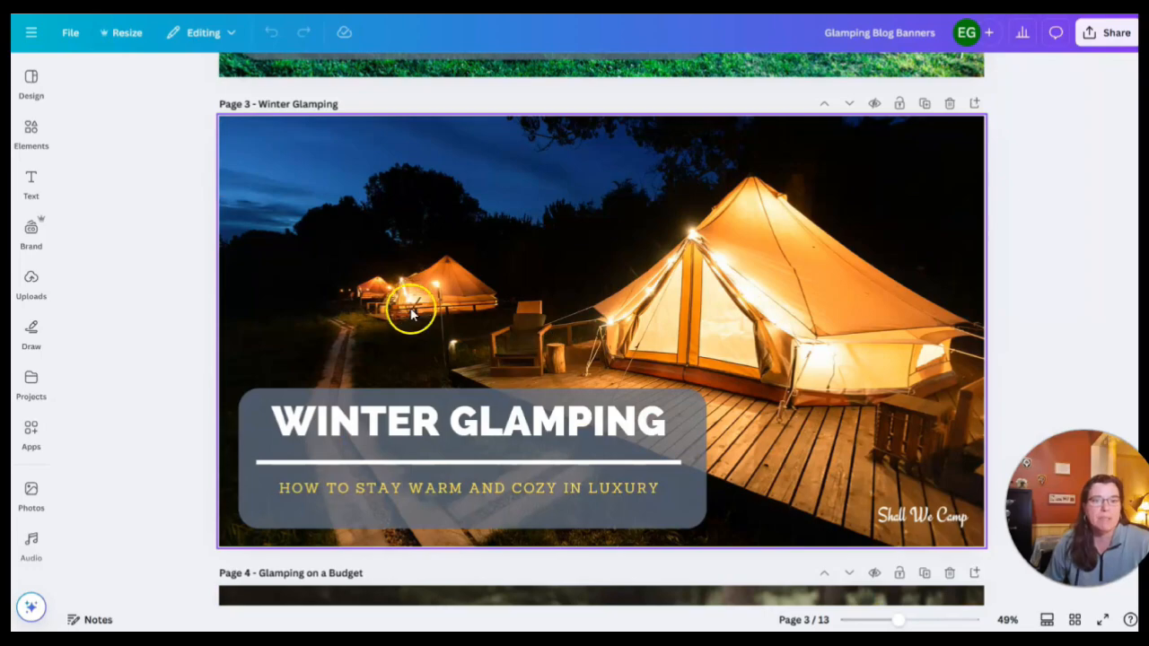
{"action": "scroll", "coordinate": [413, 305], "scroll_direction": "down", "scroll_amount": 3}
{"action": "scroll", "coordinate": [422, 314], "scroll_direction": "down", "scroll_amount": 10}
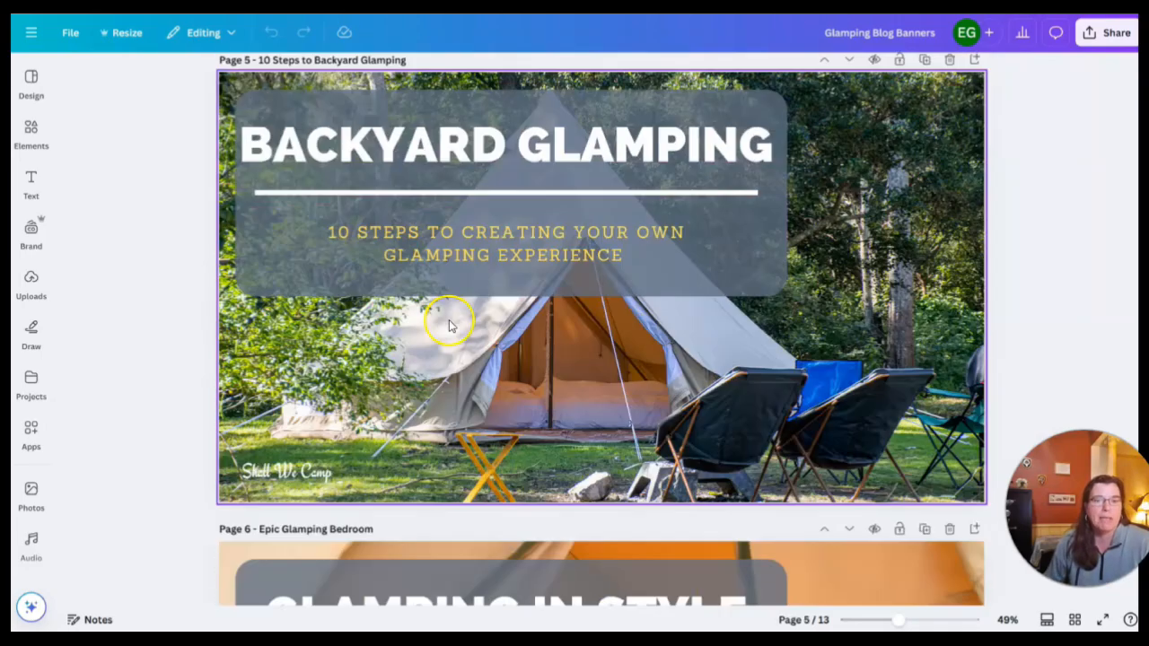
{"action": "scroll", "coordinate": [517, 344], "scroll_direction": "down", "scroll_amount": 20}
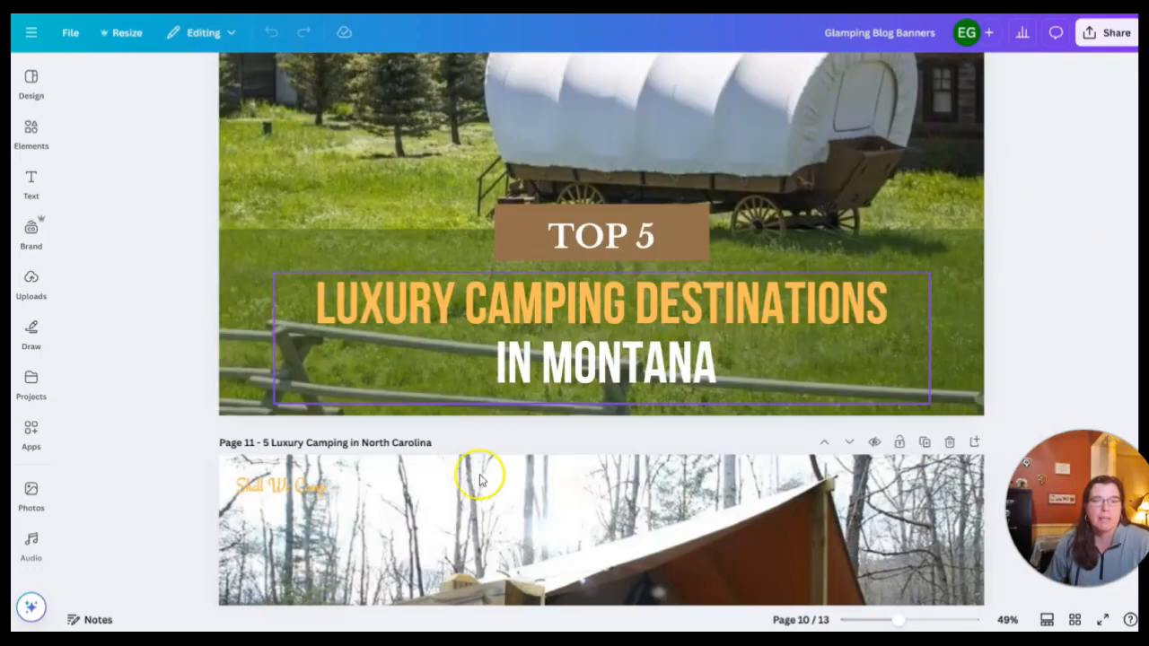
{"action": "scroll", "coordinate": [470, 444], "scroll_direction": "down", "scroll_amount": 3}
{"action": "scroll", "coordinate": [338, 385], "scroll_direction": "up", "scroll_amount": 15}
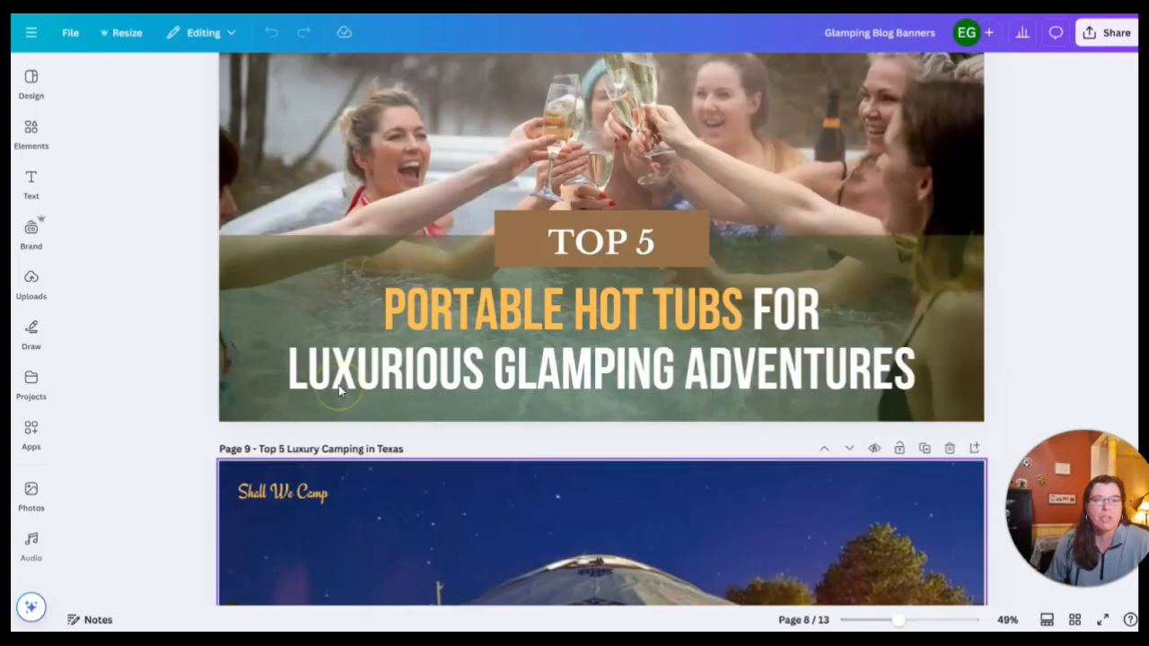
{"action": "scroll", "coordinate": [339, 385], "scroll_direction": "up", "scroll_amount": 5}
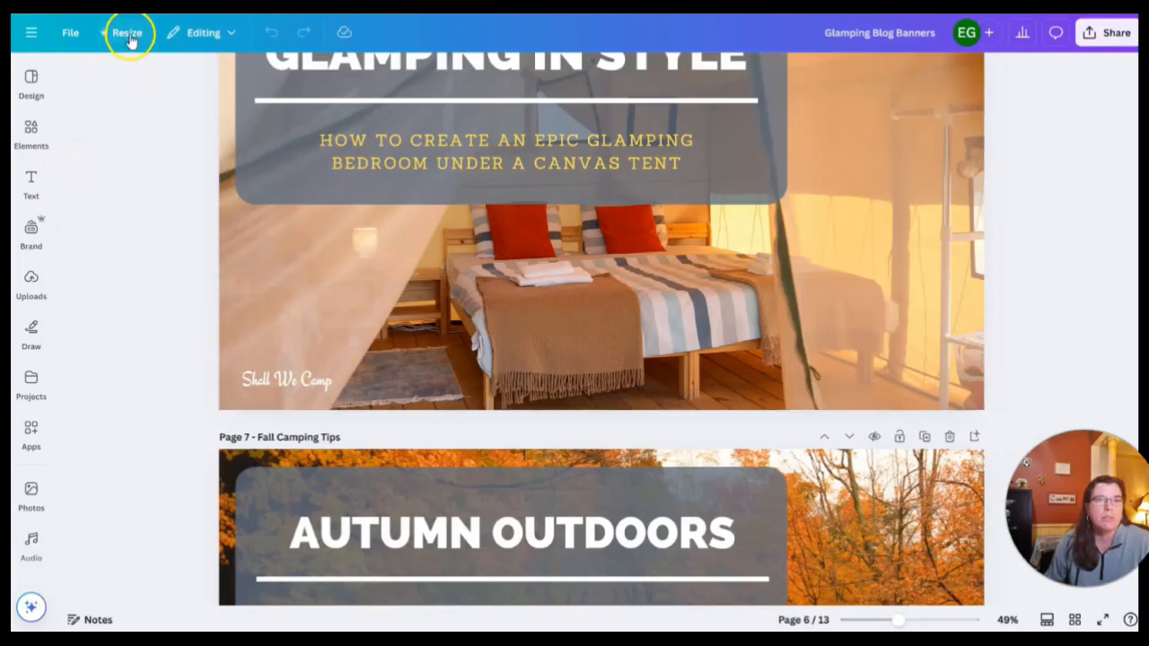
Open the resize page selection and deselect all 13 pages
{"action": "left_click", "coordinate": [129, 33]}
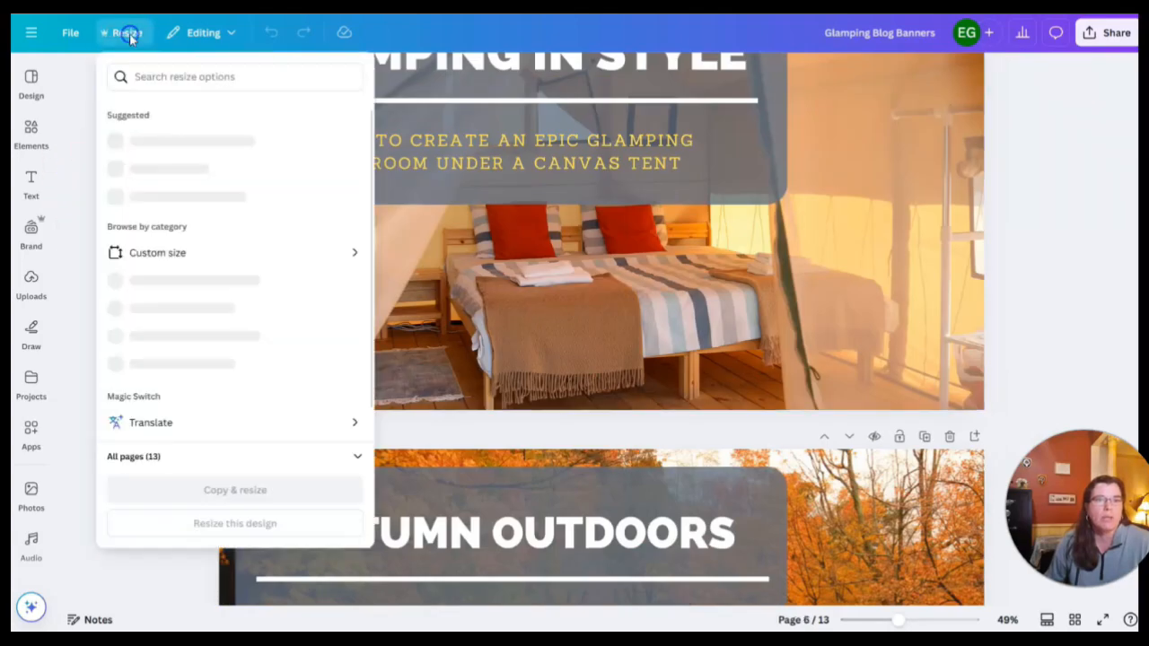
{"action": "left_click", "coordinate": [354, 459]}
{"action": "left_click", "coordinate": [348, 458]}
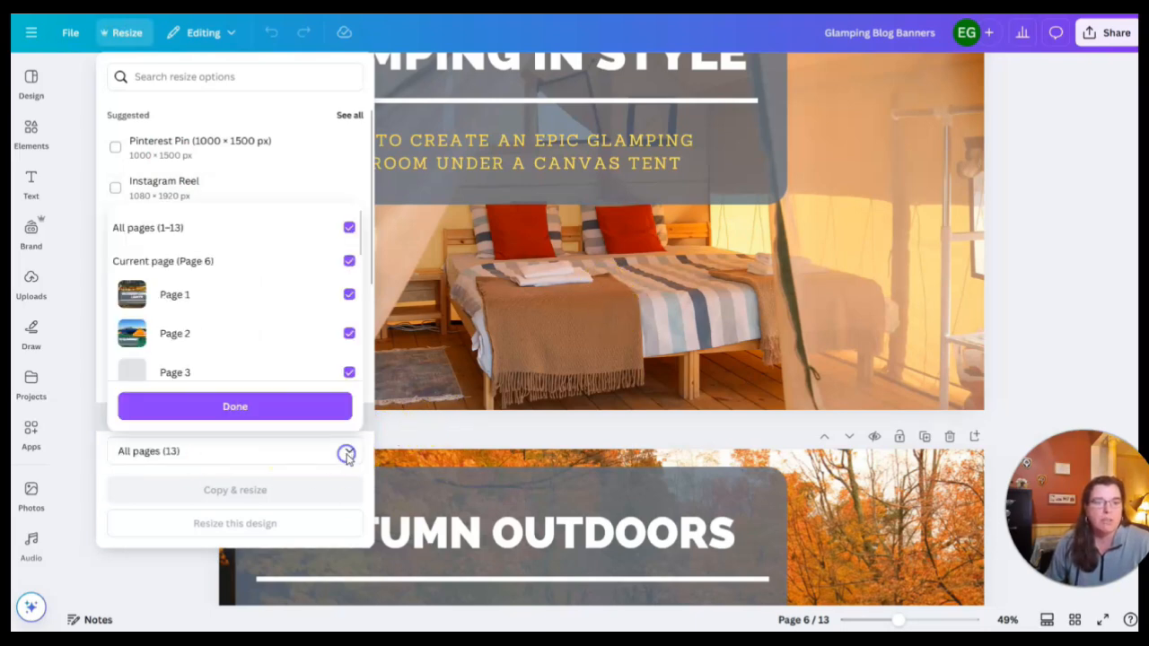
{"action": "left_click", "coordinate": [349, 229]}
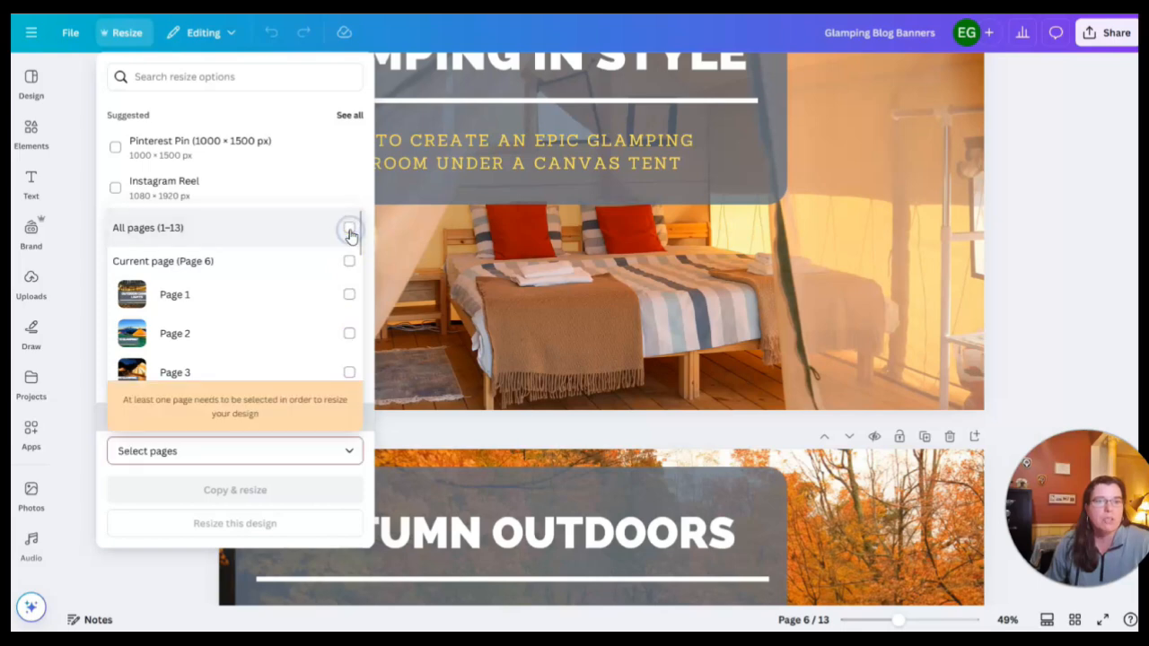
Choose only pages 1 to 7 for resizing and confirm the page selection
{"action": "left_click", "coordinate": [349, 293]}
{"action": "scroll", "coordinate": [317, 307], "scroll_direction": "down", "scroll_amount": 3}
{"action": "scroll", "coordinate": [316, 307], "scroll_direction": "up", "scroll_amount": 1}
{"action": "left_click", "coordinate": [351, 243]}
{"action": "left_click", "coordinate": [349, 280]}
{"action": "left_click", "coordinate": [349, 318]}
{"action": "left_click", "coordinate": [349, 357]}
{"action": "scroll", "coordinate": [286, 356], "scroll_direction": "down", "scroll_amount": 1}
{"action": "left_click", "coordinate": [349, 304]}
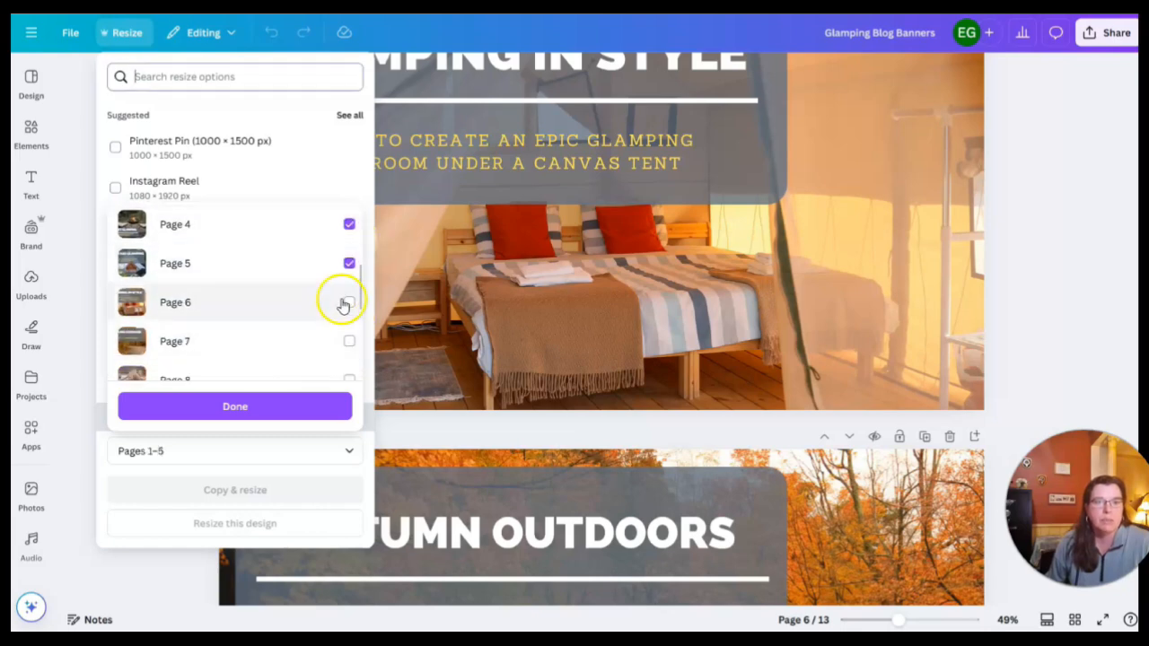
{"action": "left_click", "coordinate": [350, 341]}
{"action": "left_click", "coordinate": [270, 406]}
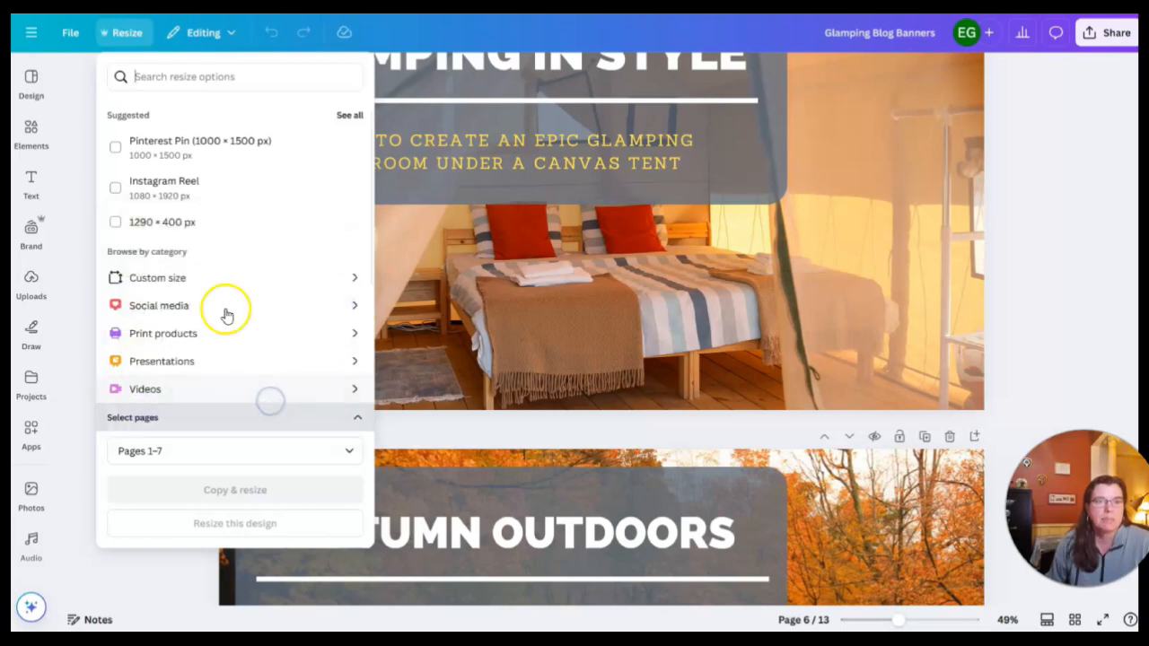
Make a resized copy of the chosen pages as Pinterest Pin (1000 × 1500 px) and open the copy
{"action": "left_click", "coordinate": [115, 148]}
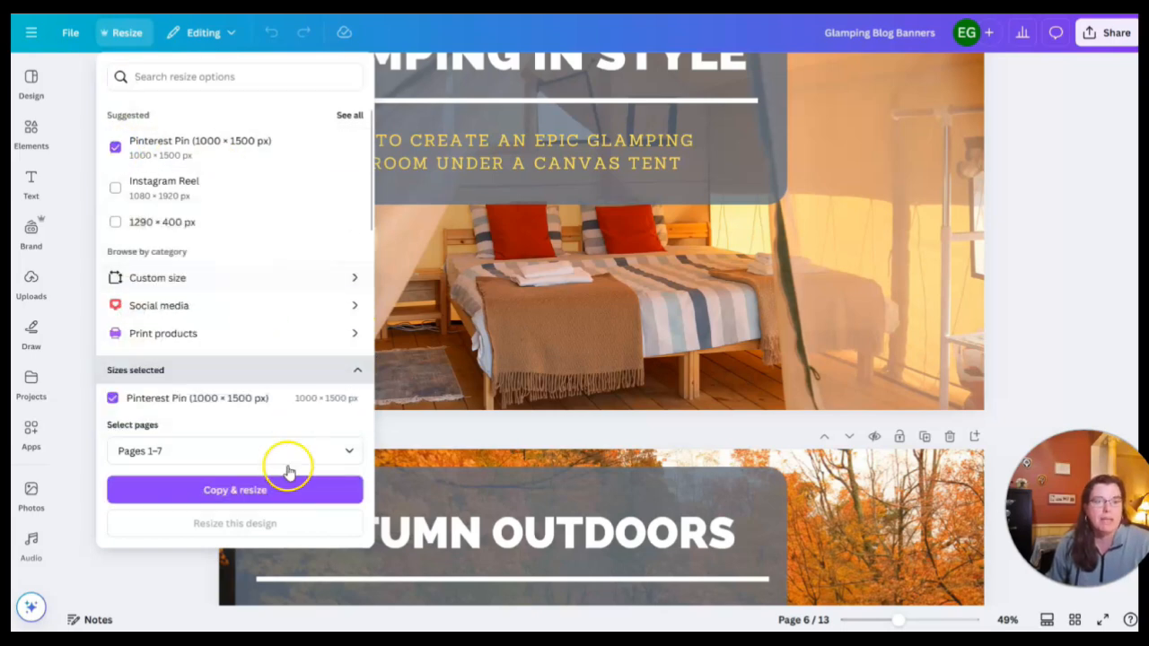
{"action": "left_click", "coordinate": [232, 492]}
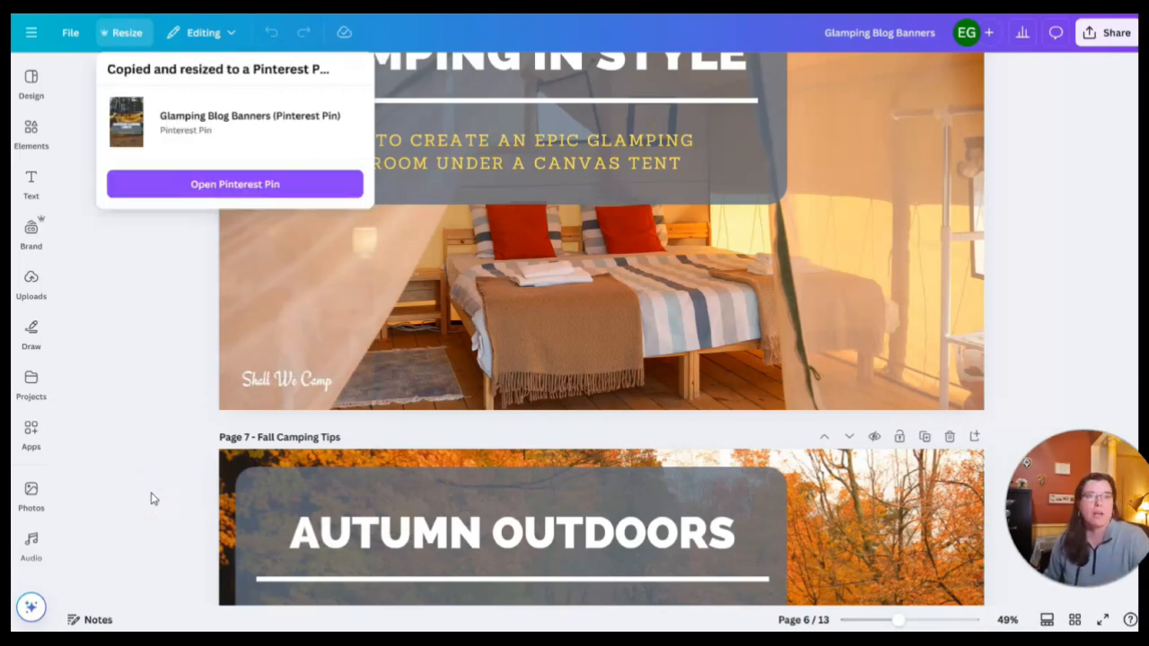
{"action": "left_click", "coordinate": [299, 188]}
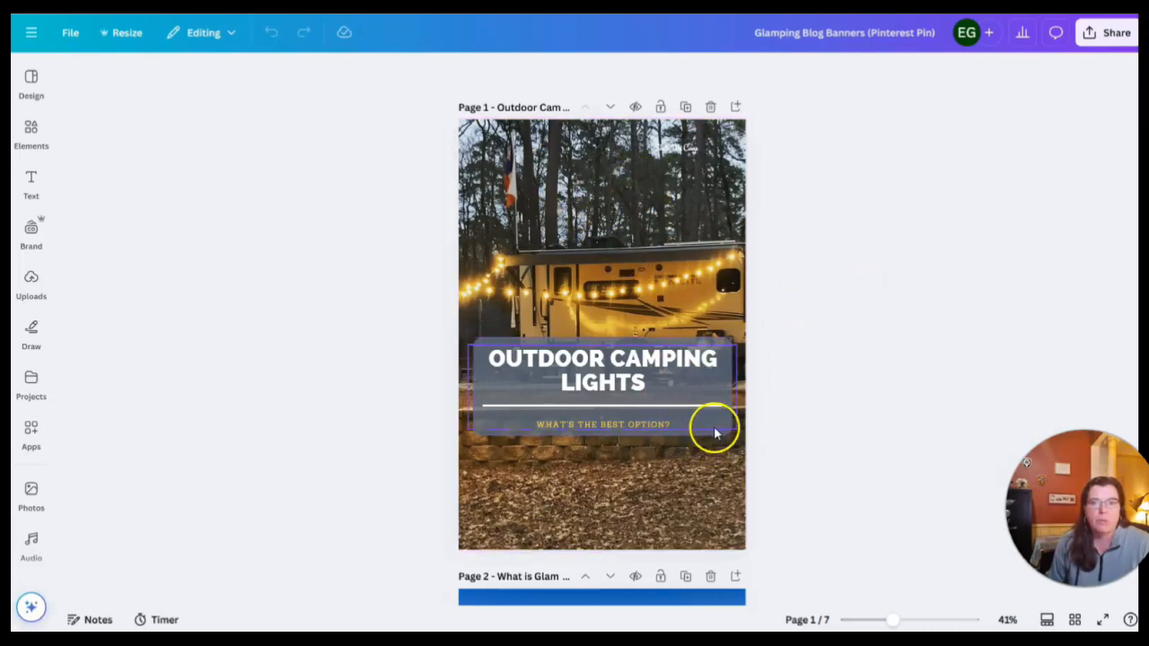
Move page 1's title text and its backing box lower, and place the Shall We Camp text in the pin's bottom-right corner
{"action": "left_click_drag", "start_coordinate": [713, 440], "coordinate": [715, 492]}
{"action": "left_click_drag", "start_coordinate": [707, 351], "coordinate": [705, 422]}
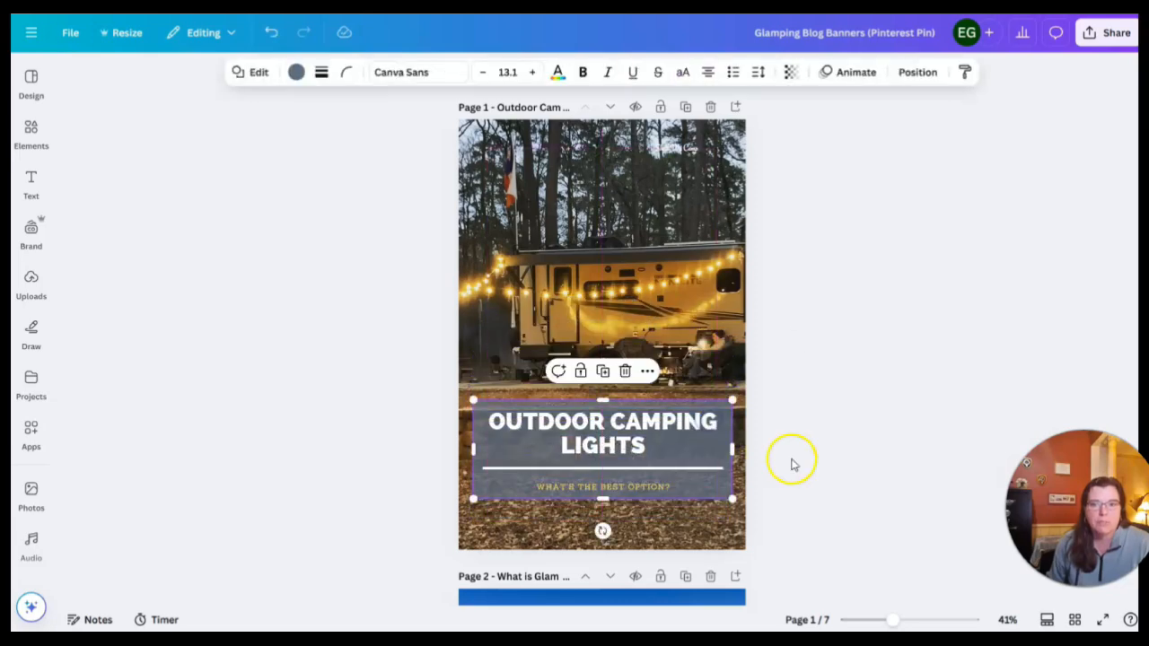
{"action": "left_click", "coordinate": [680, 151]}
{"action": "left_click_drag", "start_coordinate": [680, 161], "coordinate": [695, 516]}
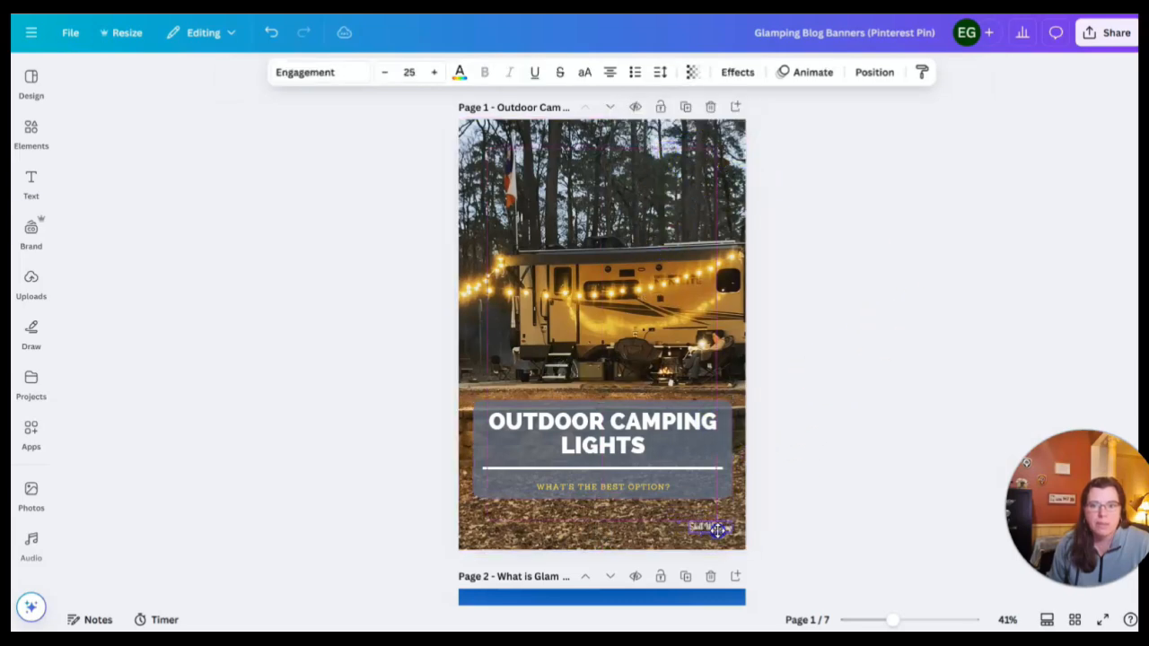
{"action": "left_click_drag", "start_coordinate": [718, 535], "coordinate": [719, 538]}
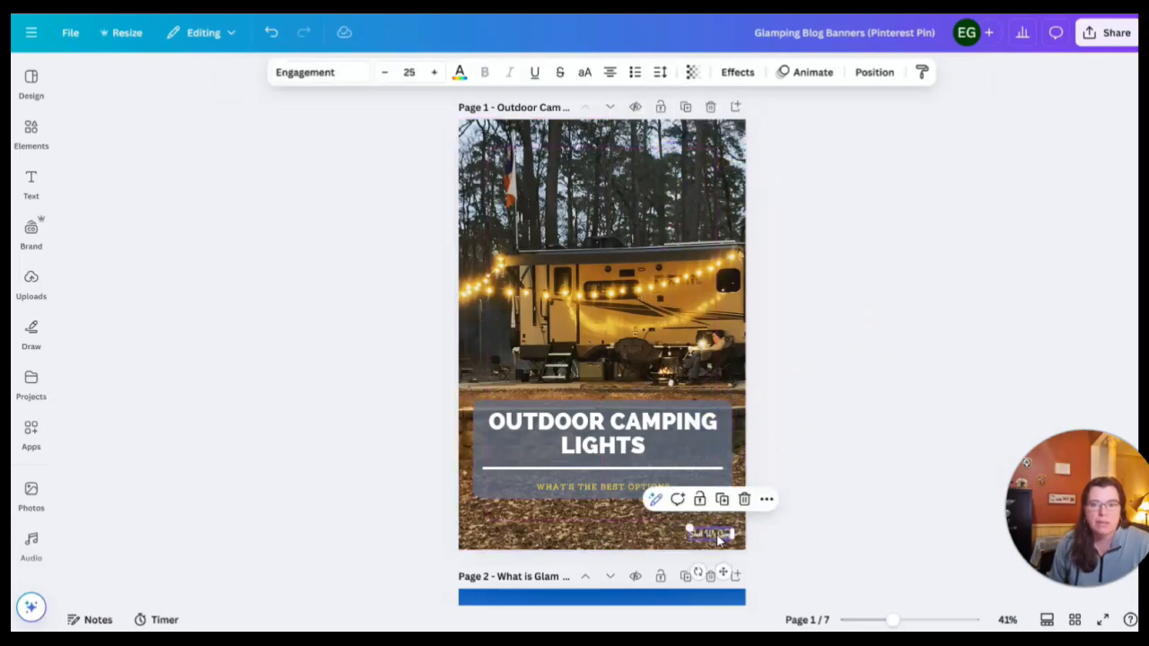
Set the font size of page 1's Shall We Camp text to 35
{"action": "double_click", "coordinate": [709, 534]}
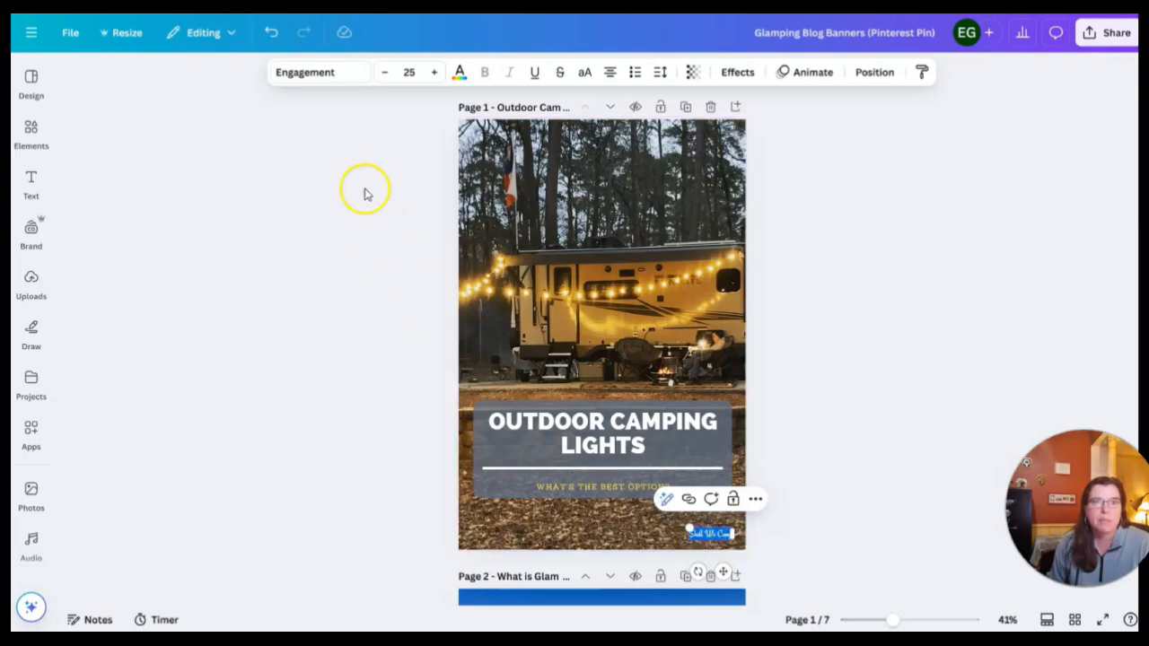
{"action": "left_click", "coordinate": [409, 72]}
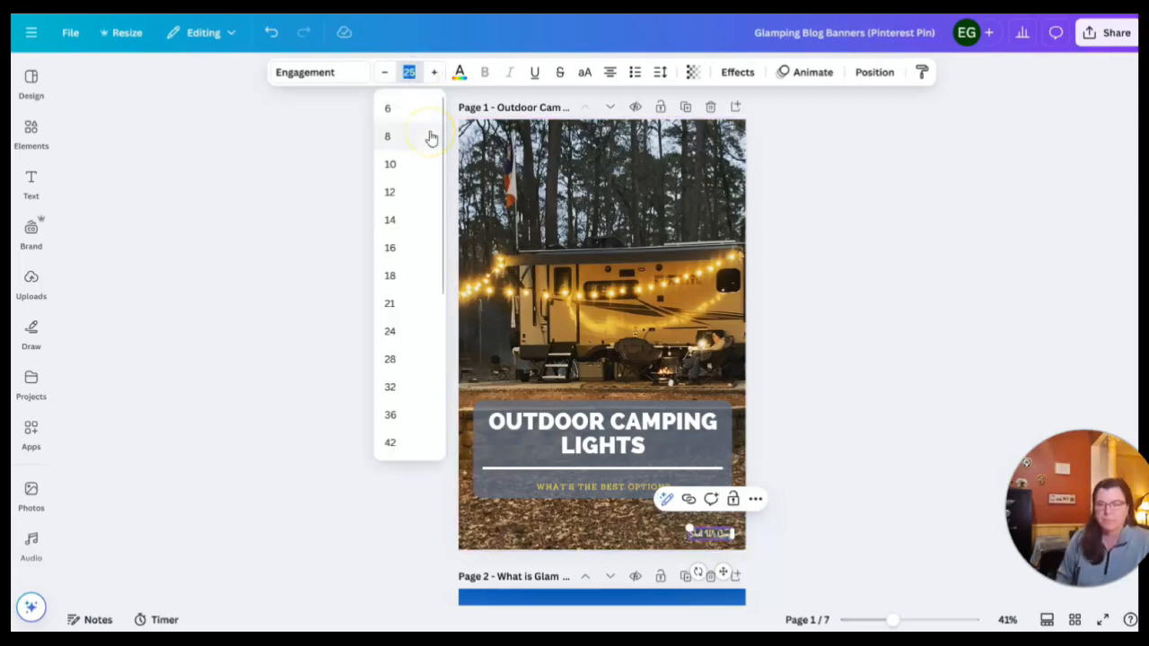
{"action": "type", "text": "35"}
{"action": "left_click", "coordinate": [826, 399]}
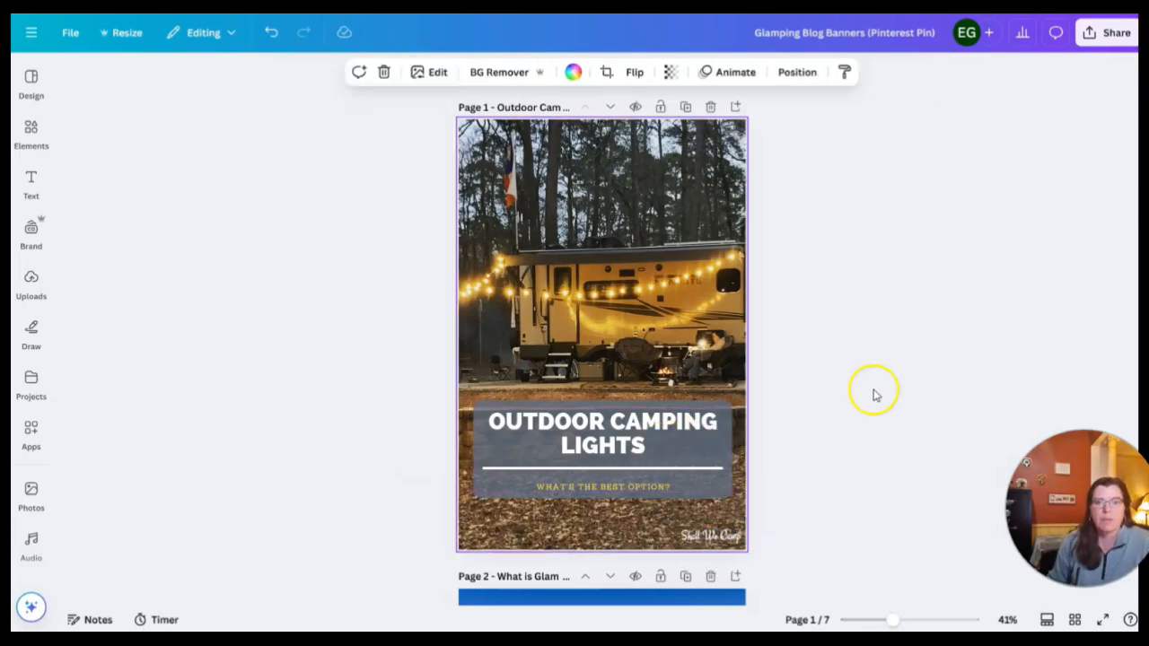
Set the font size of page 1's subtitle "What's the best option?" to 30
{"action": "scroll", "coordinate": [647, 384], "scroll_direction": "down", "scroll_amount": 2}
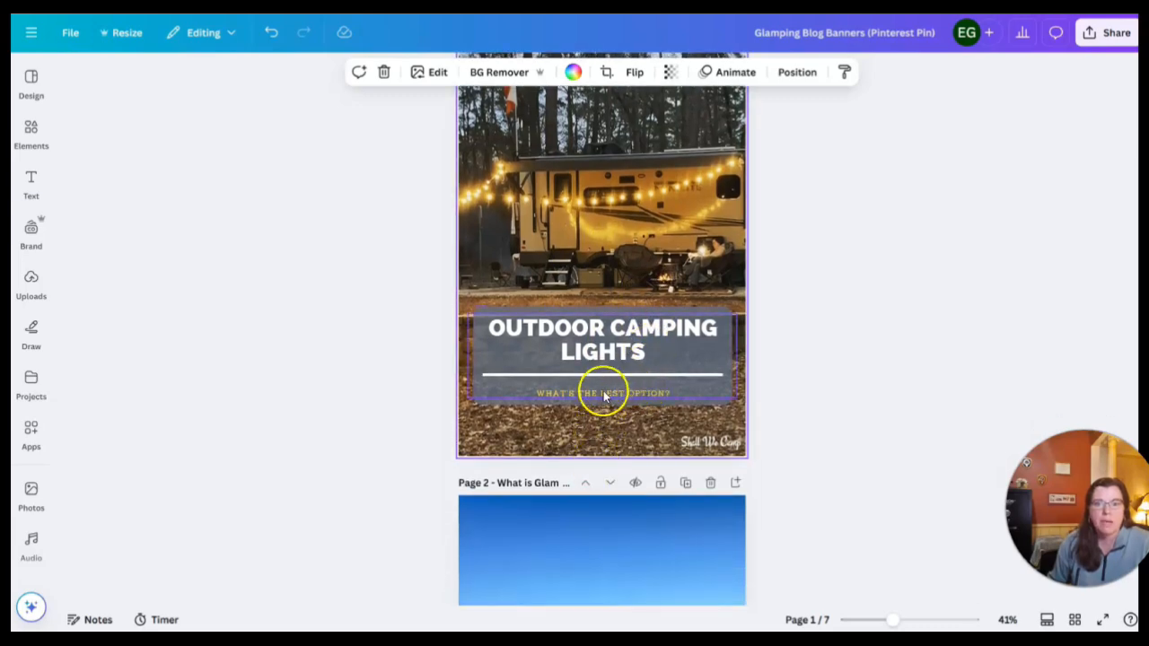
{"action": "left_click", "coordinate": [603, 395]}
{"action": "double_click", "coordinate": [604, 395]}
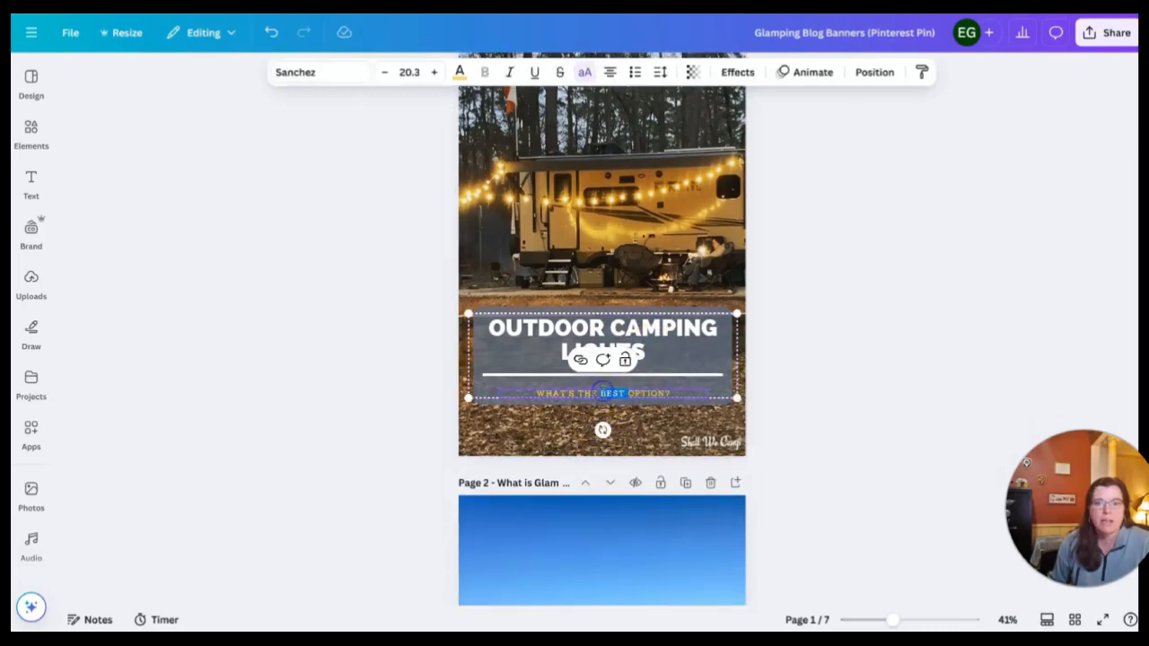
{"action": "left_click", "coordinate": [414, 72]}
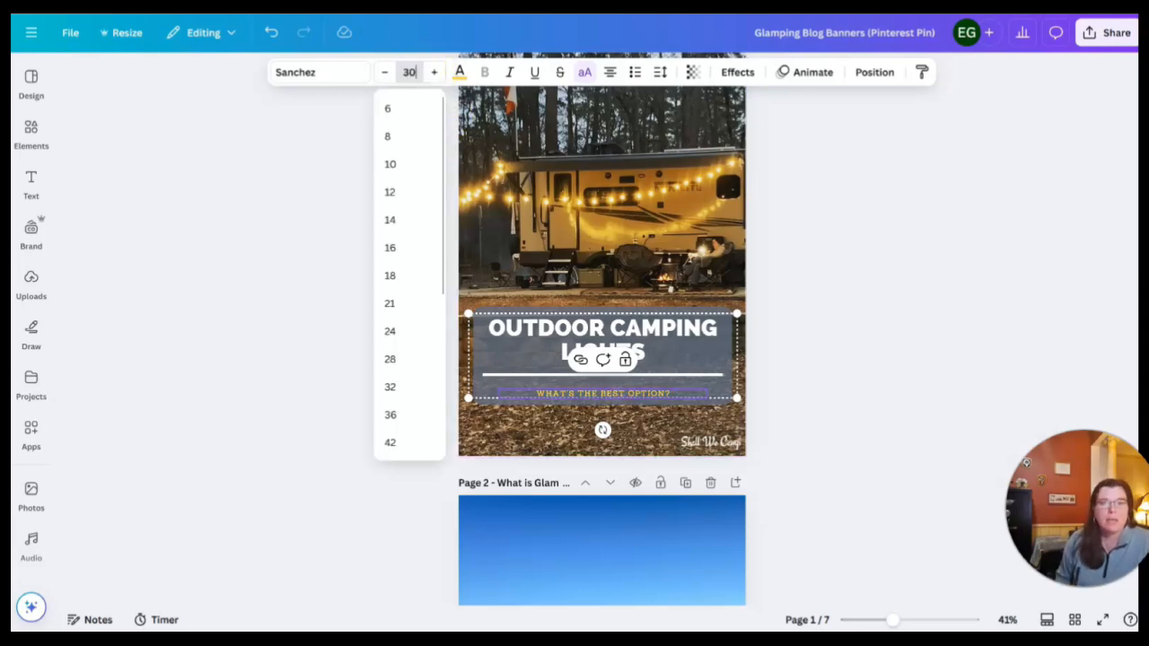
{"action": "left_click", "coordinate": [385, 483]}
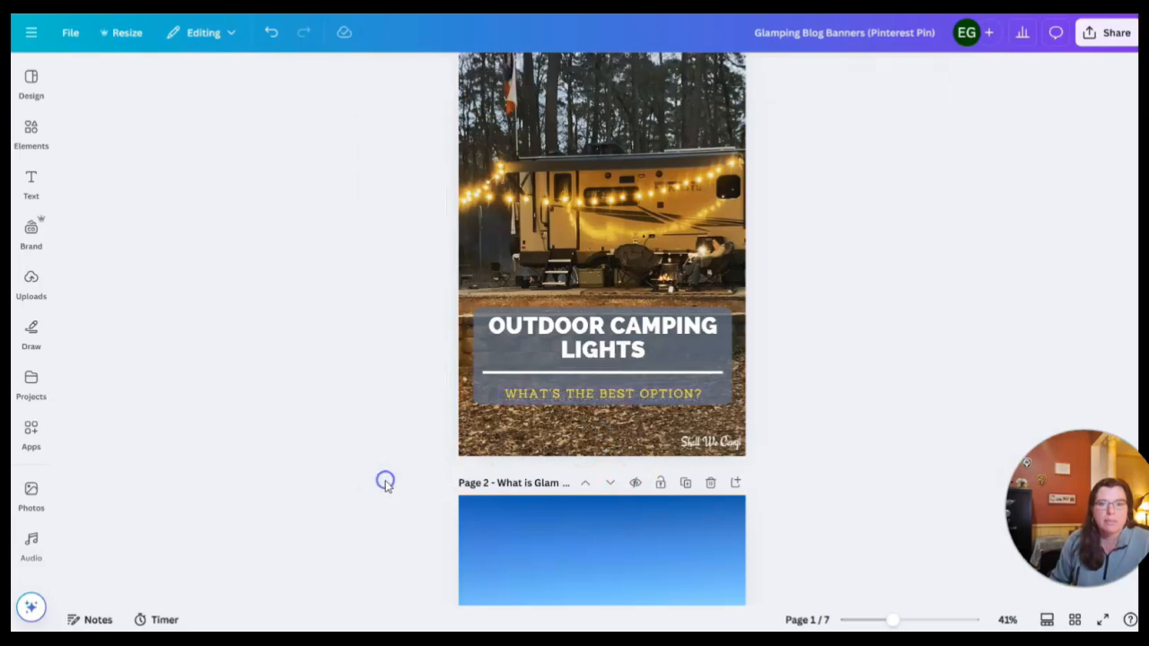
Stretch page 1's backing box slightly at its lower and upper edges so it frames the title and enlarged subtitle
{"action": "left_click", "coordinate": [605, 405]}
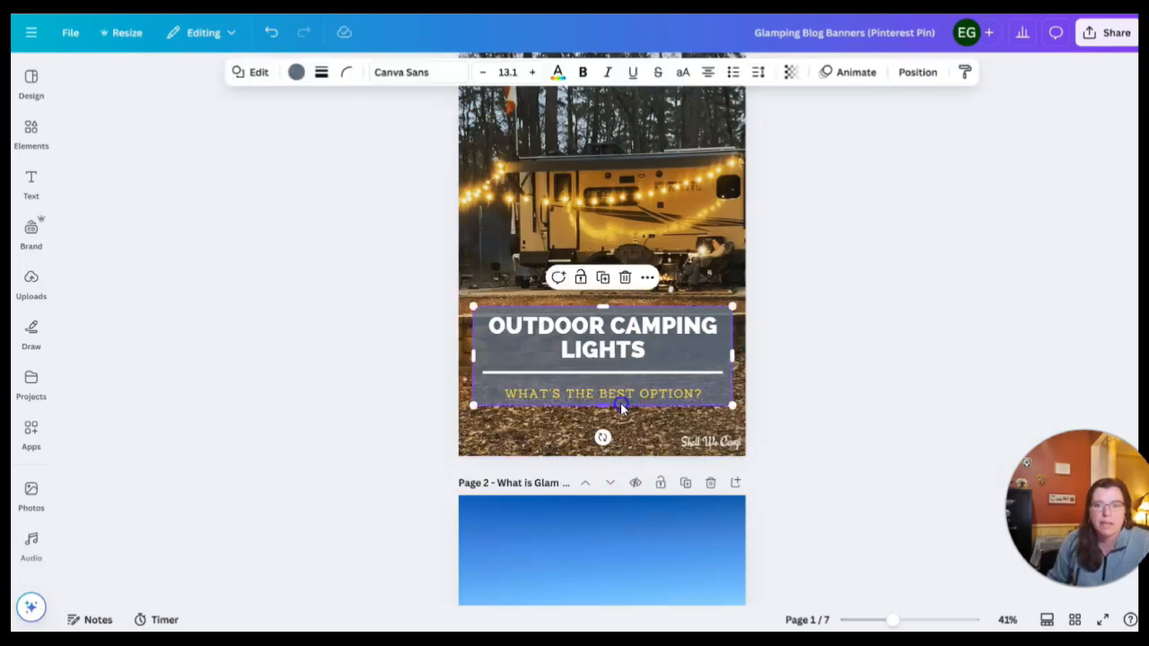
{"action": "left_click_drag", "start_coordinate": [613, 407], "coordinate": [605, 413]}
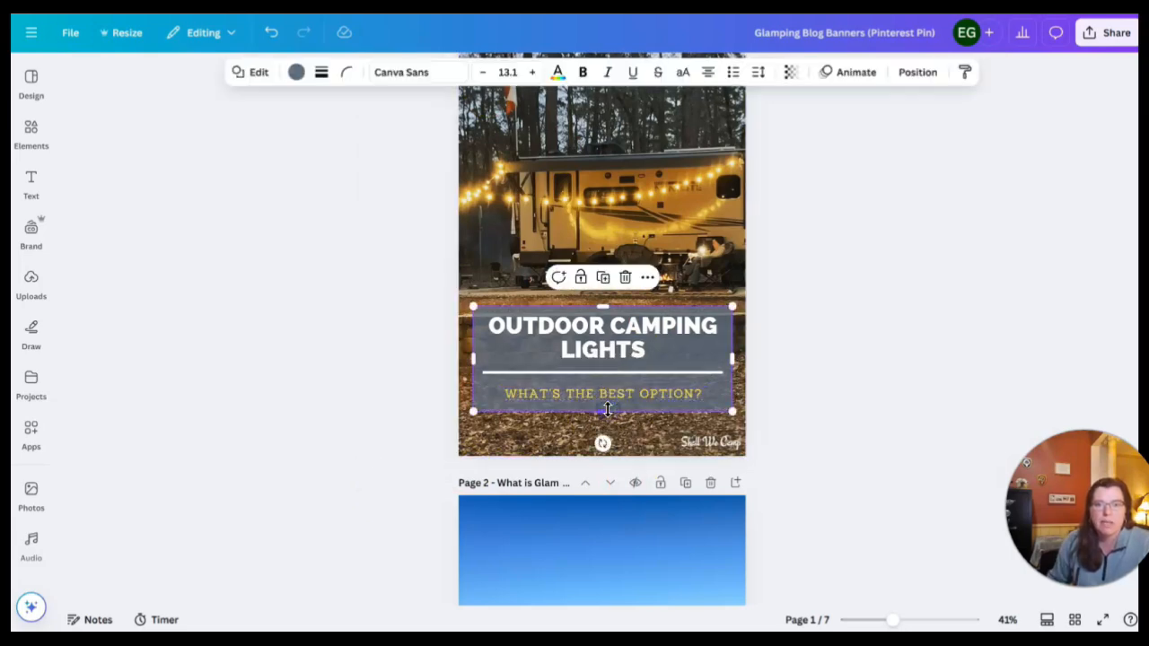
{"action": "left_click_drag", "start_coordinate": [605, 307], "coordinate": [605, 306]}
{"action": "left_click", "coordinate": [803, 329]}
{"action": "scroll", "coordinate": [804, 332], "scroll_direction": "up", "scroll_amount": 2}
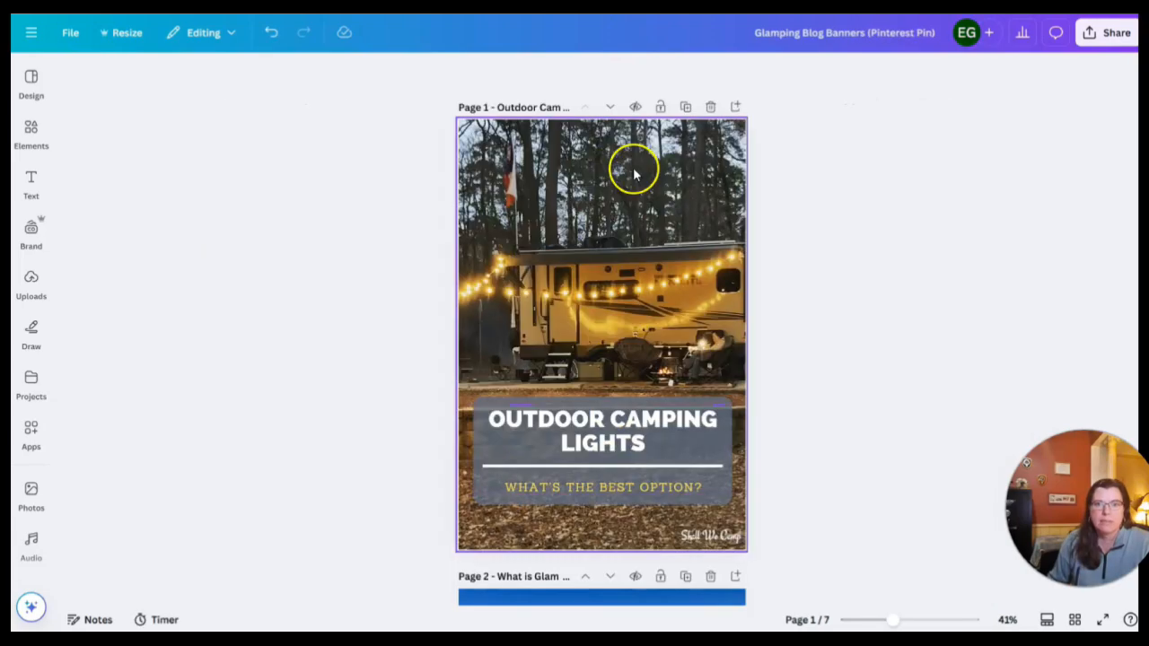
Go to the What is Glamping pin on page 2
{"action": "scroll", "coordinate": [655, 310], "scroll_direction": "down", "scroll_amount": 5}
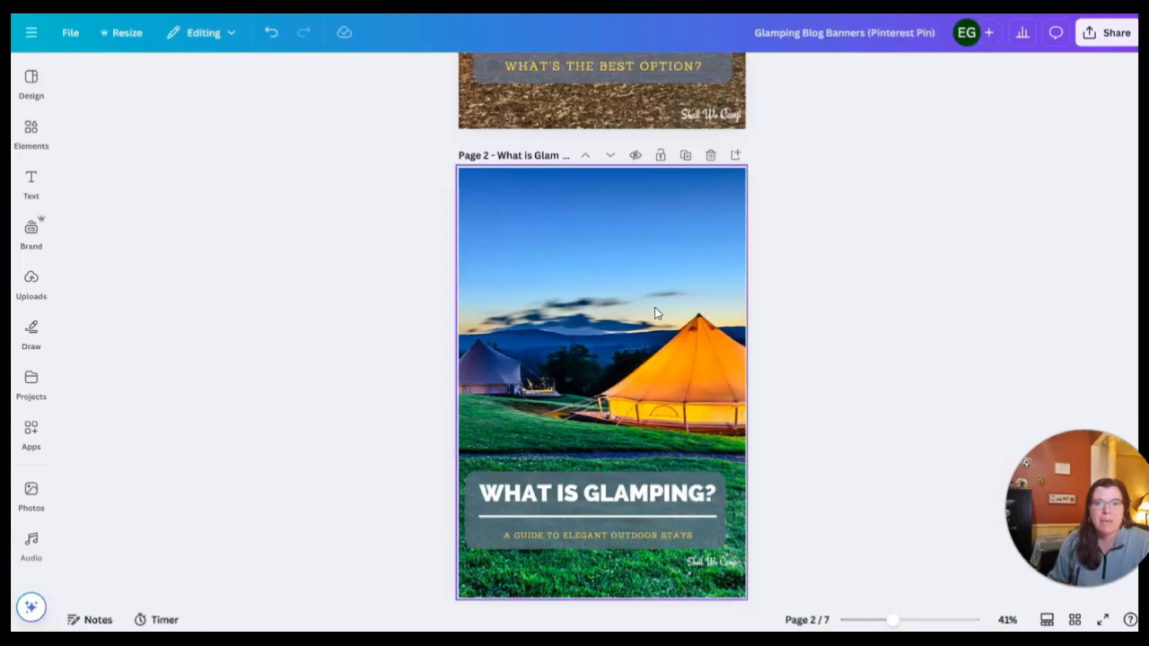
{"action": "scroll", "coordinate": [654, 307], "scroll_direction": "down", "scroll_amount": 1}
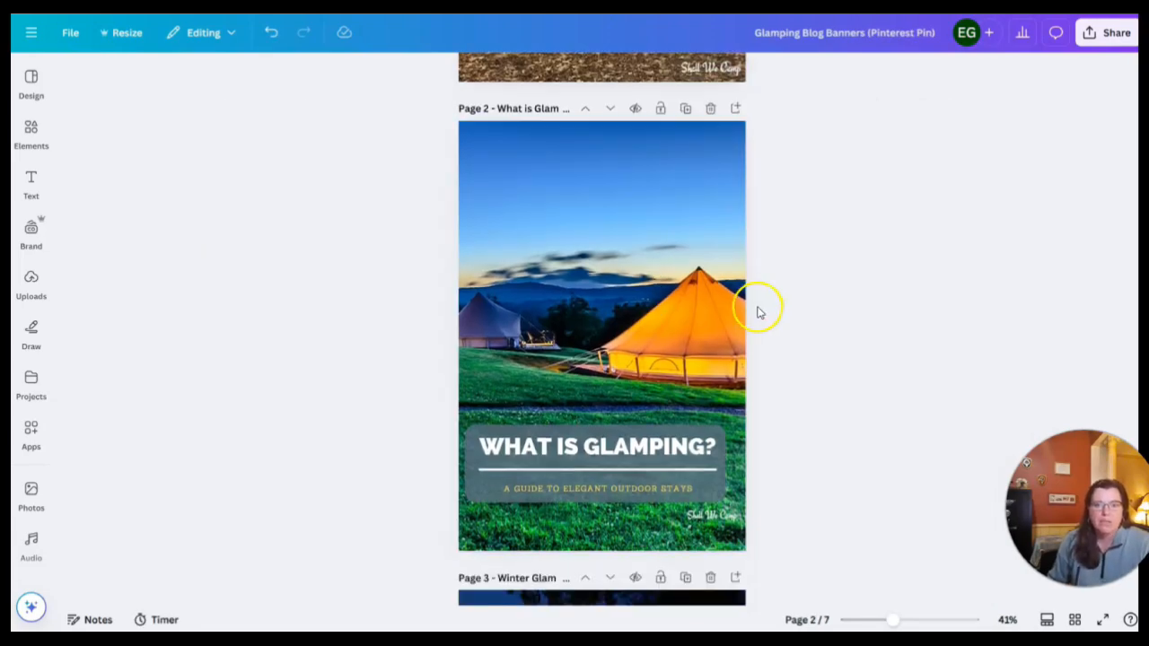